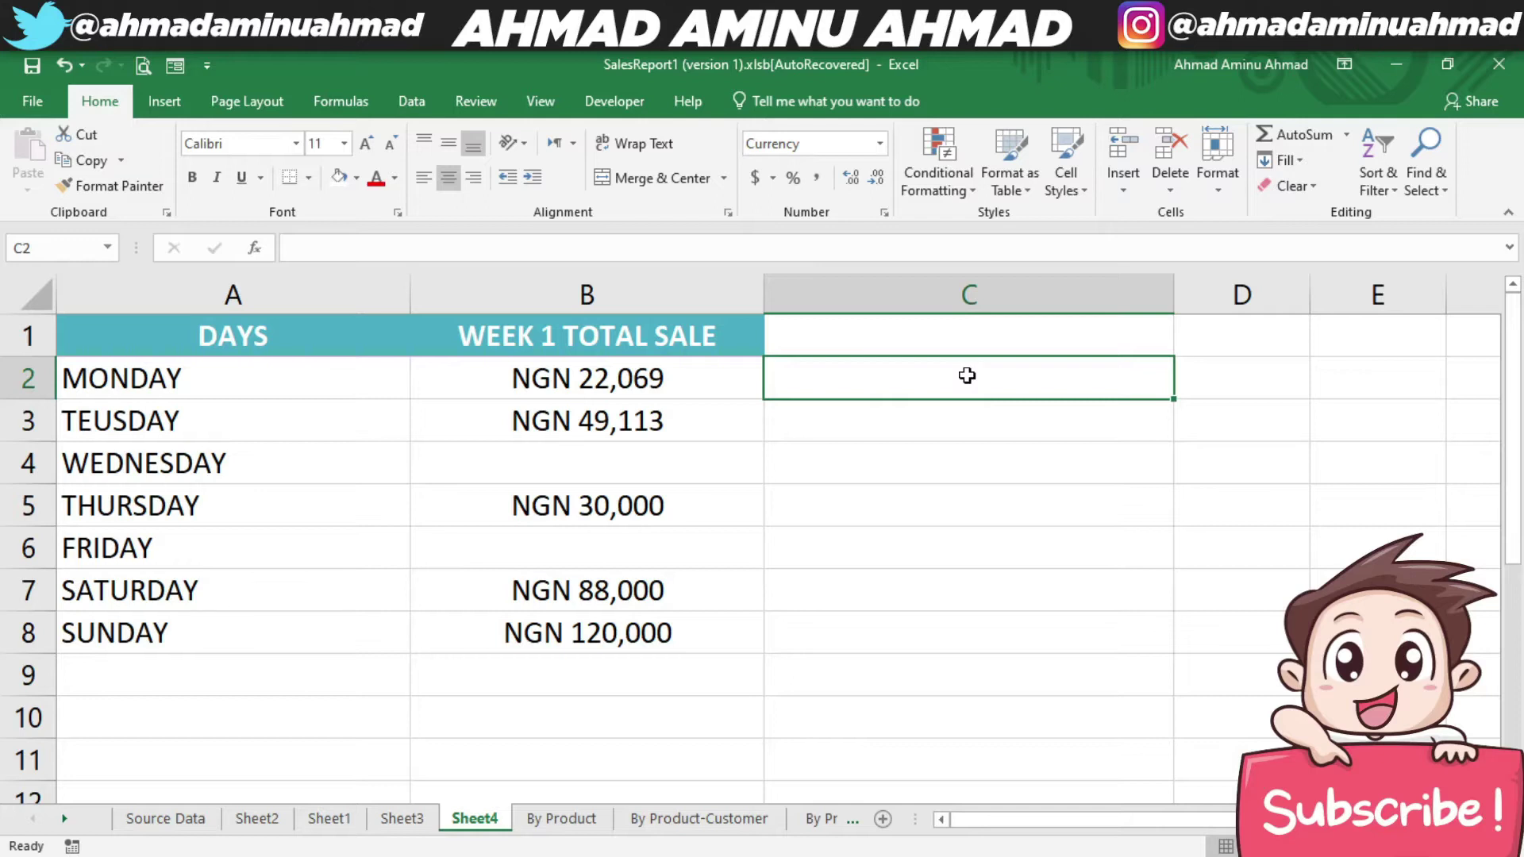
- Enter =ISBLANK(B2) in C2 to test Monday's sale, which returns FALSE
{"action": "type", "text": "="}
{"action": "type", "text": "isb"}
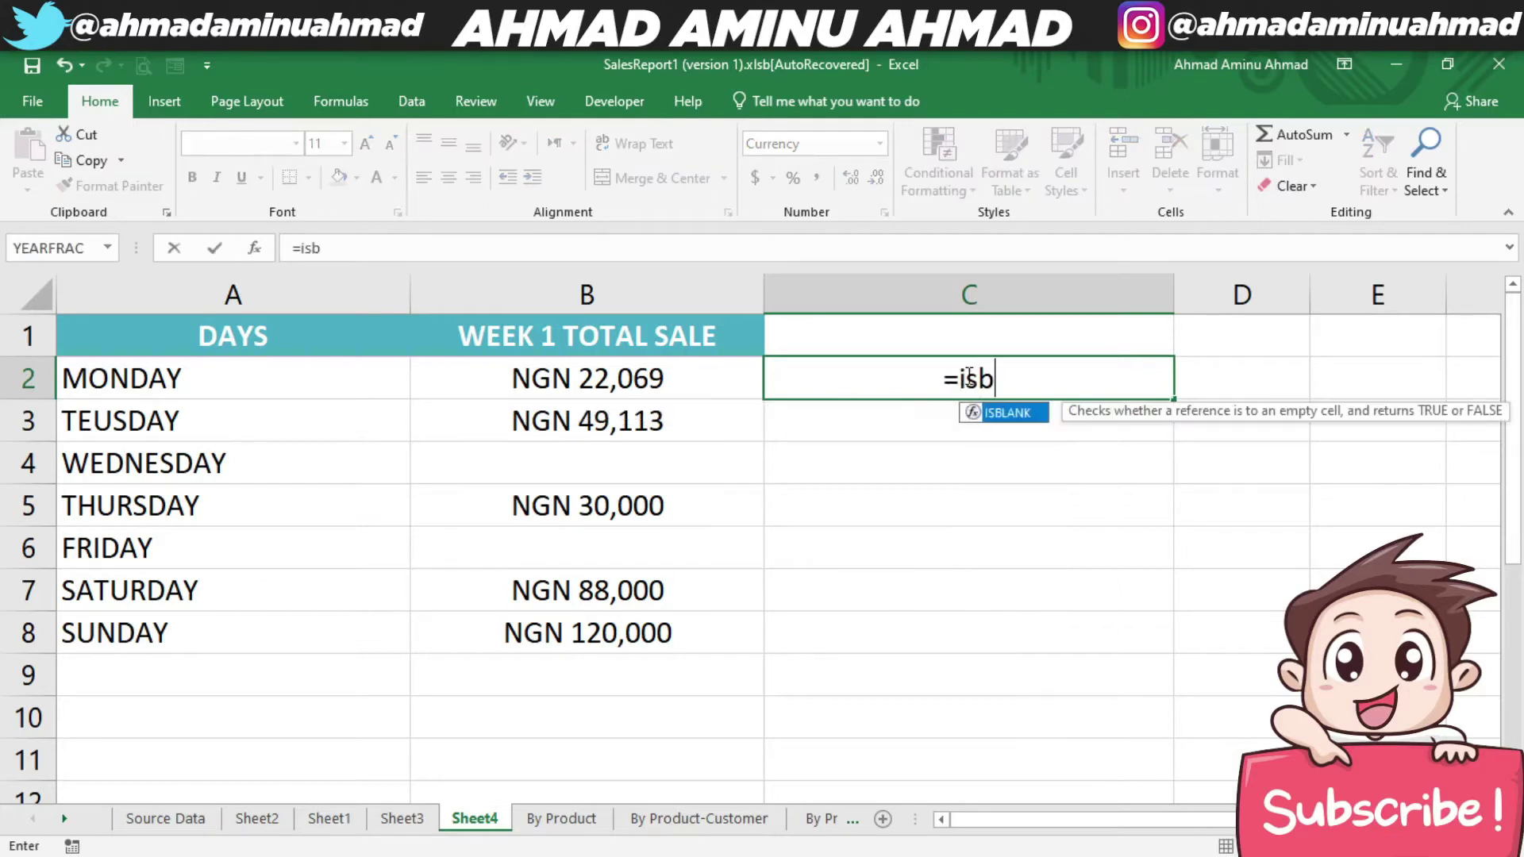
{"action": "key", "text": "Tab"}
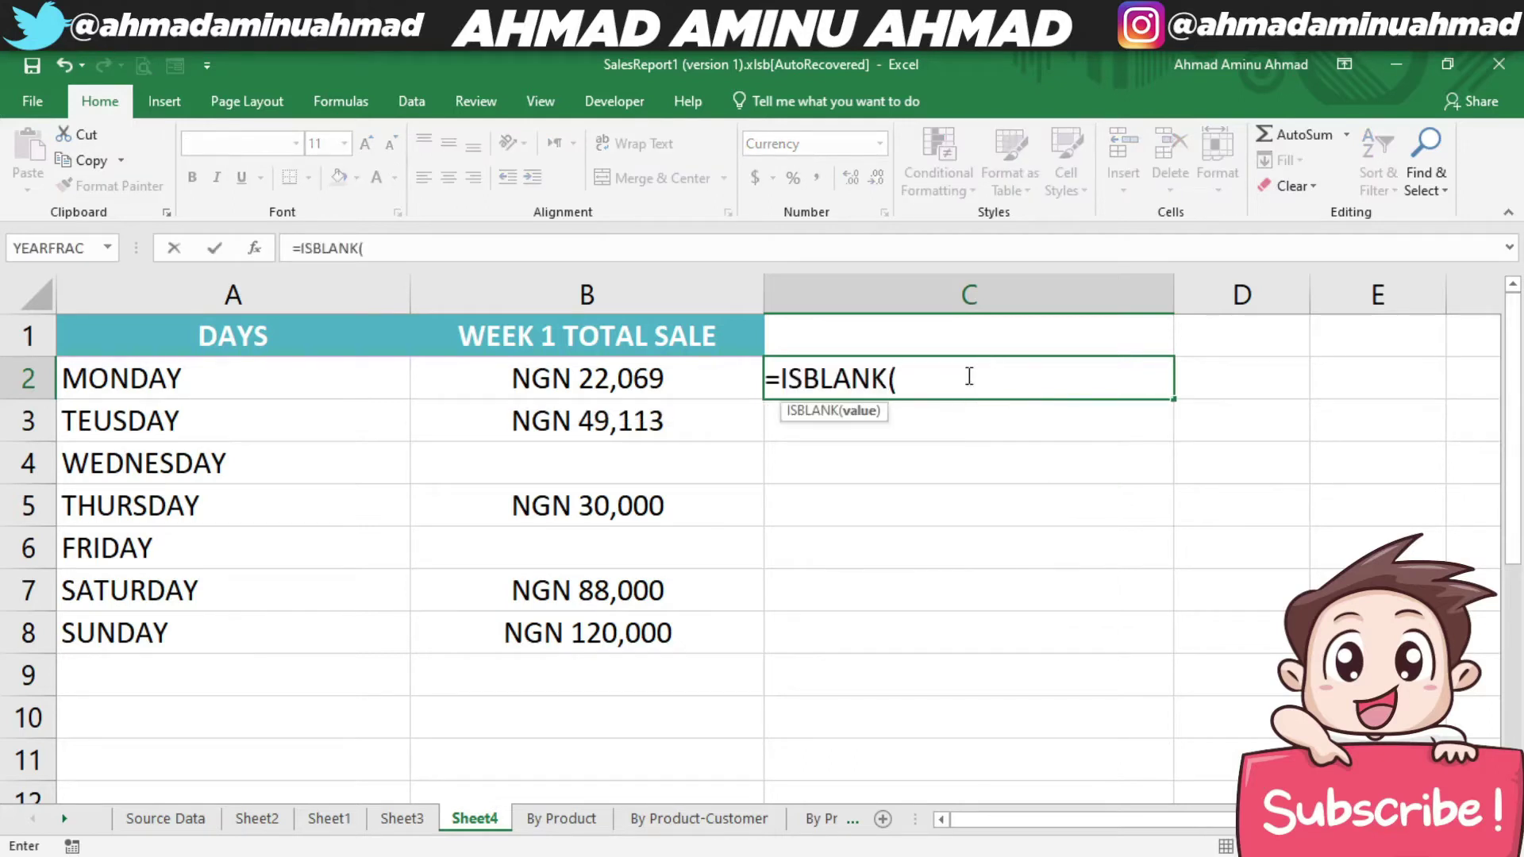
{"action": "left_click", "coordinate": [630, 378]}
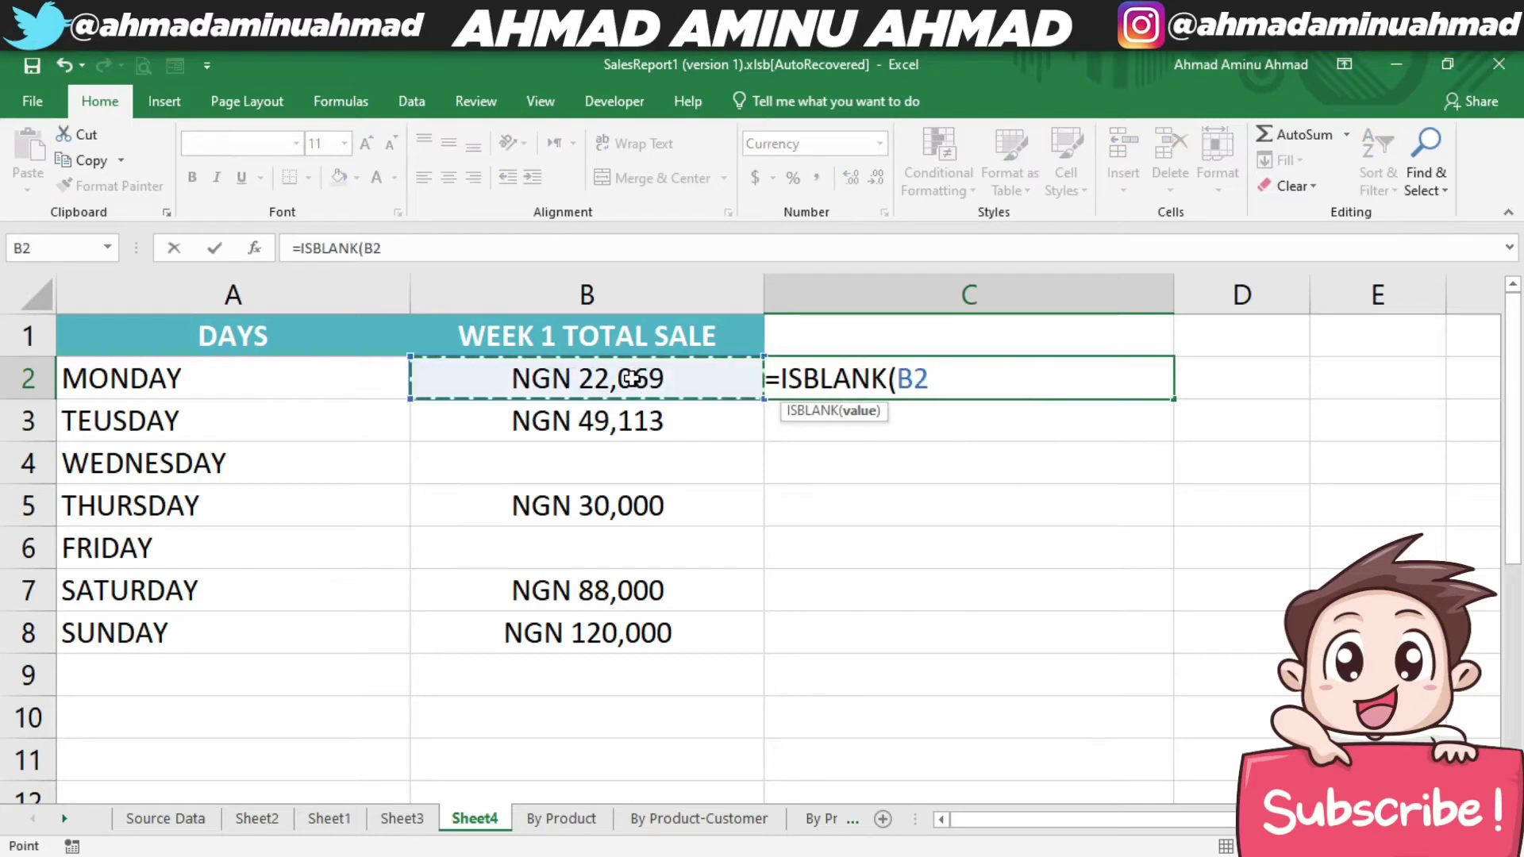
{"action": "type", "text": ")"}
{"action": "key", "text": "Return"}
{"action": "key", "text": "Up"}
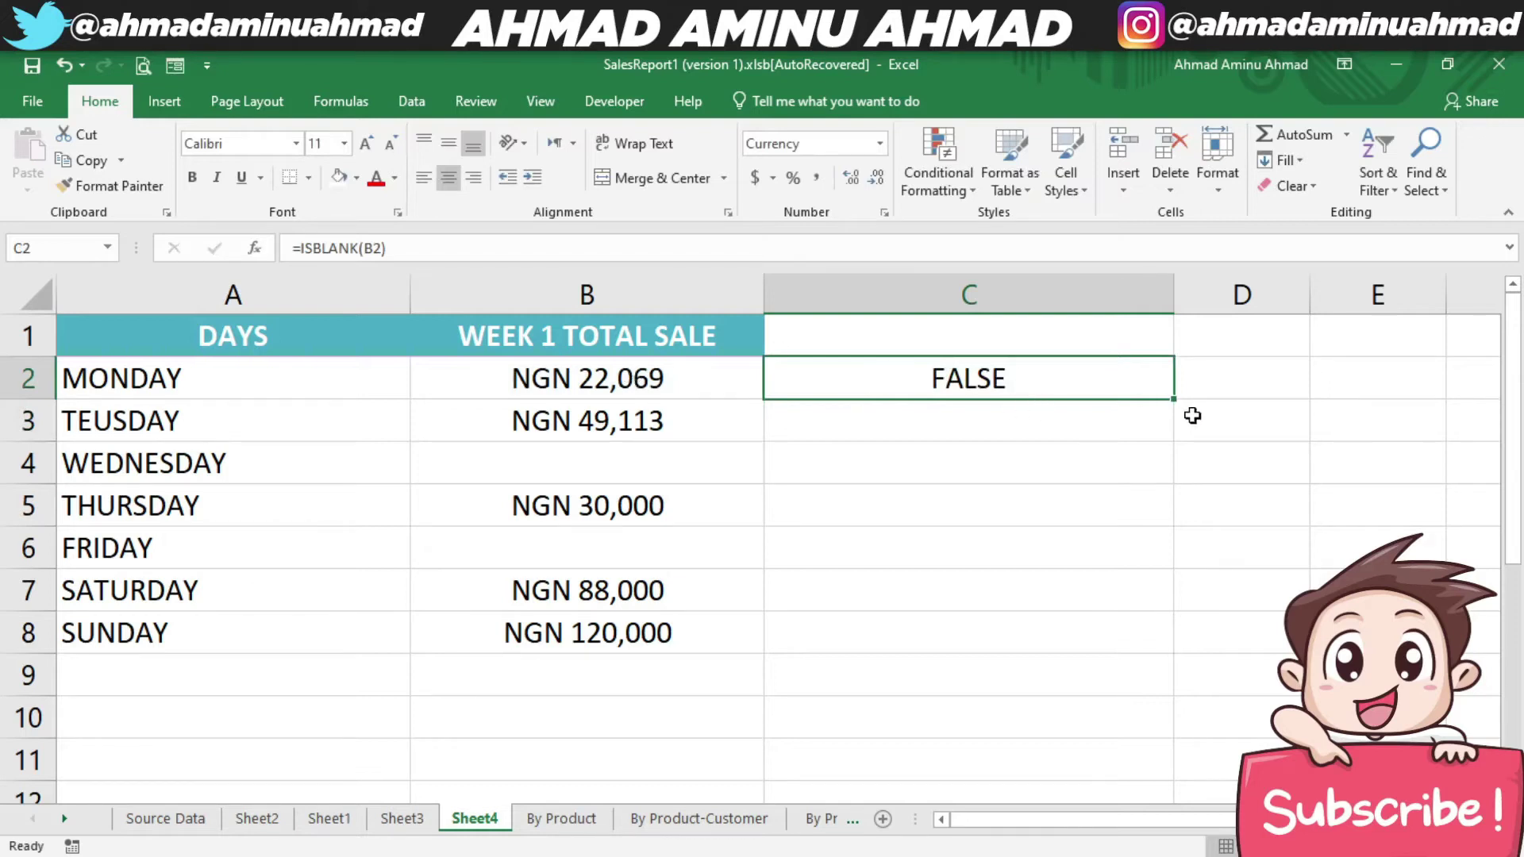
- Fill =ISBLANK down to C8 and check that Wednesday (C4) and Friday (C6) show TRUE
{"action": "left_click_drag", "start_coordinate": [1173, 399], "coordinate": [1139, 646]}
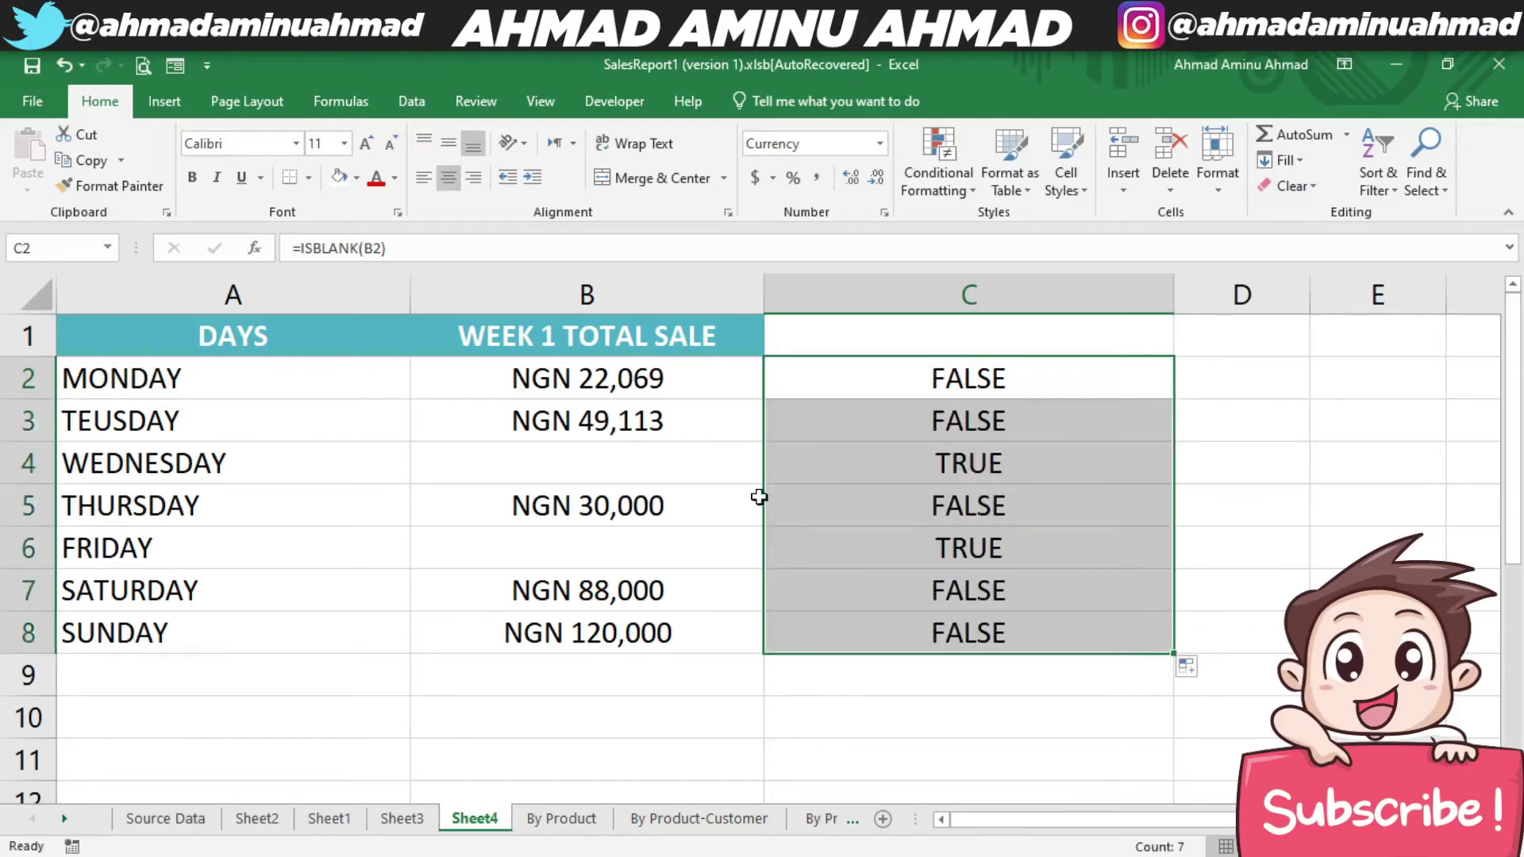
{"action": "left_click", "coordinate": [622, 457]}
{"action": "left_click", "coordinate": [963, 473]}
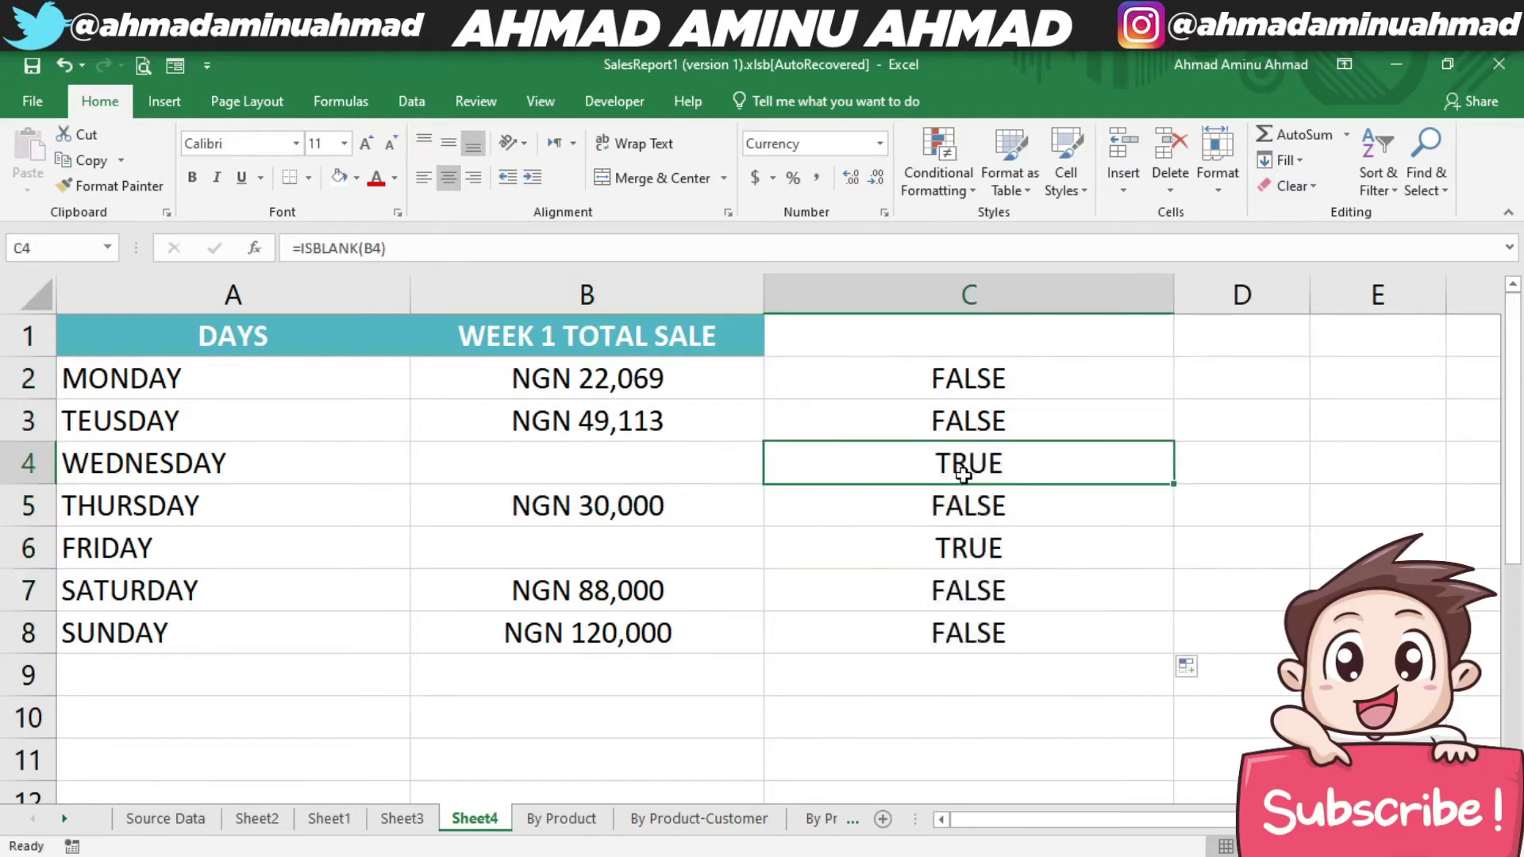
{"action": "left_click", "coordinate": [636, 559]}
{"action": "left_click", "coordinate": [969, 556]}
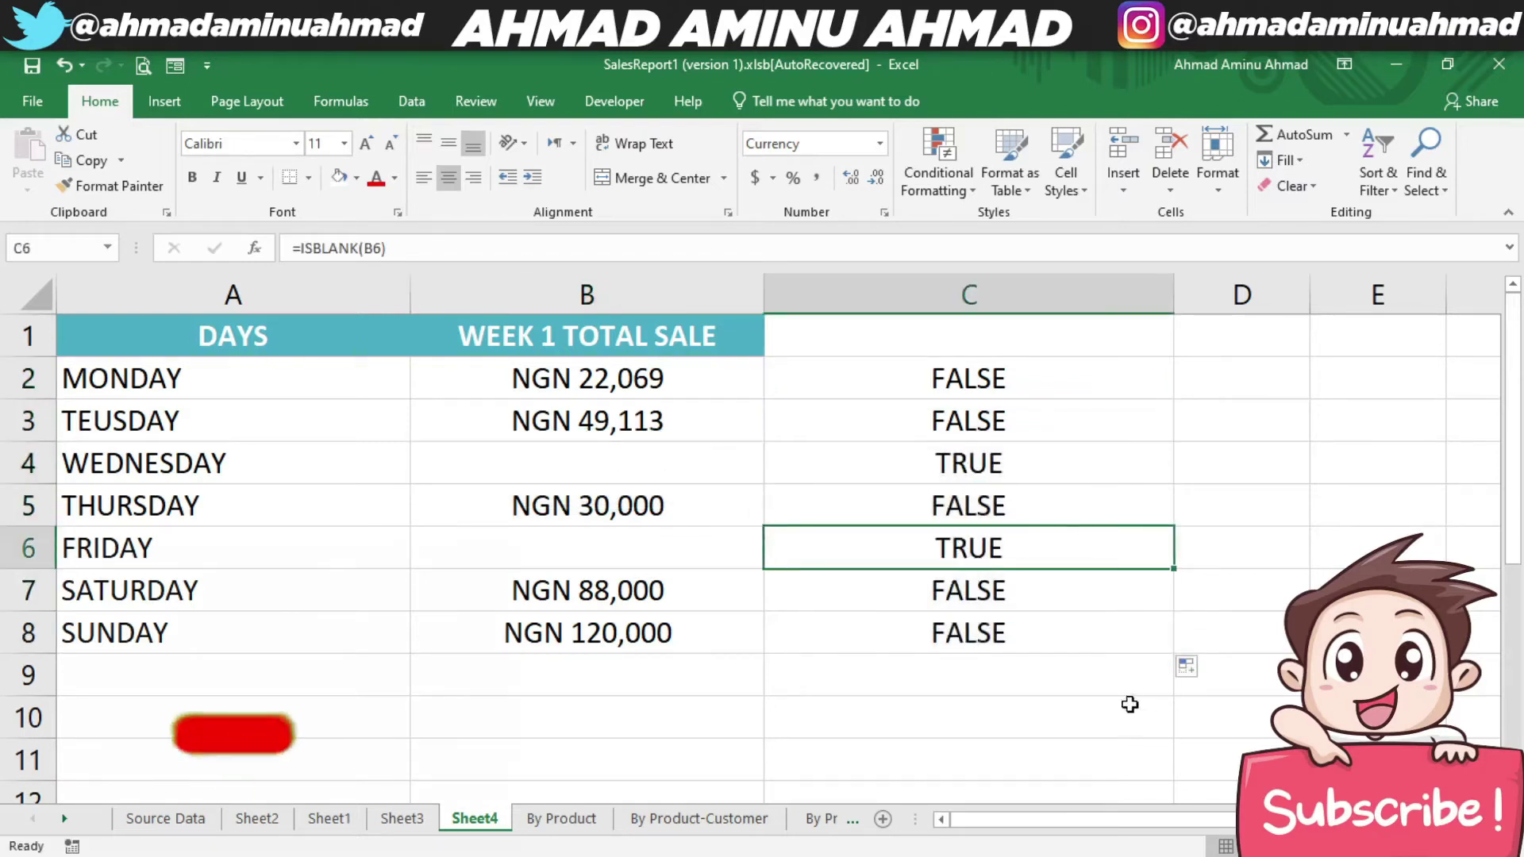
{"action": "left_click_drag", "start_coordinate": [988, 376], "coordinate": [987, 634]}
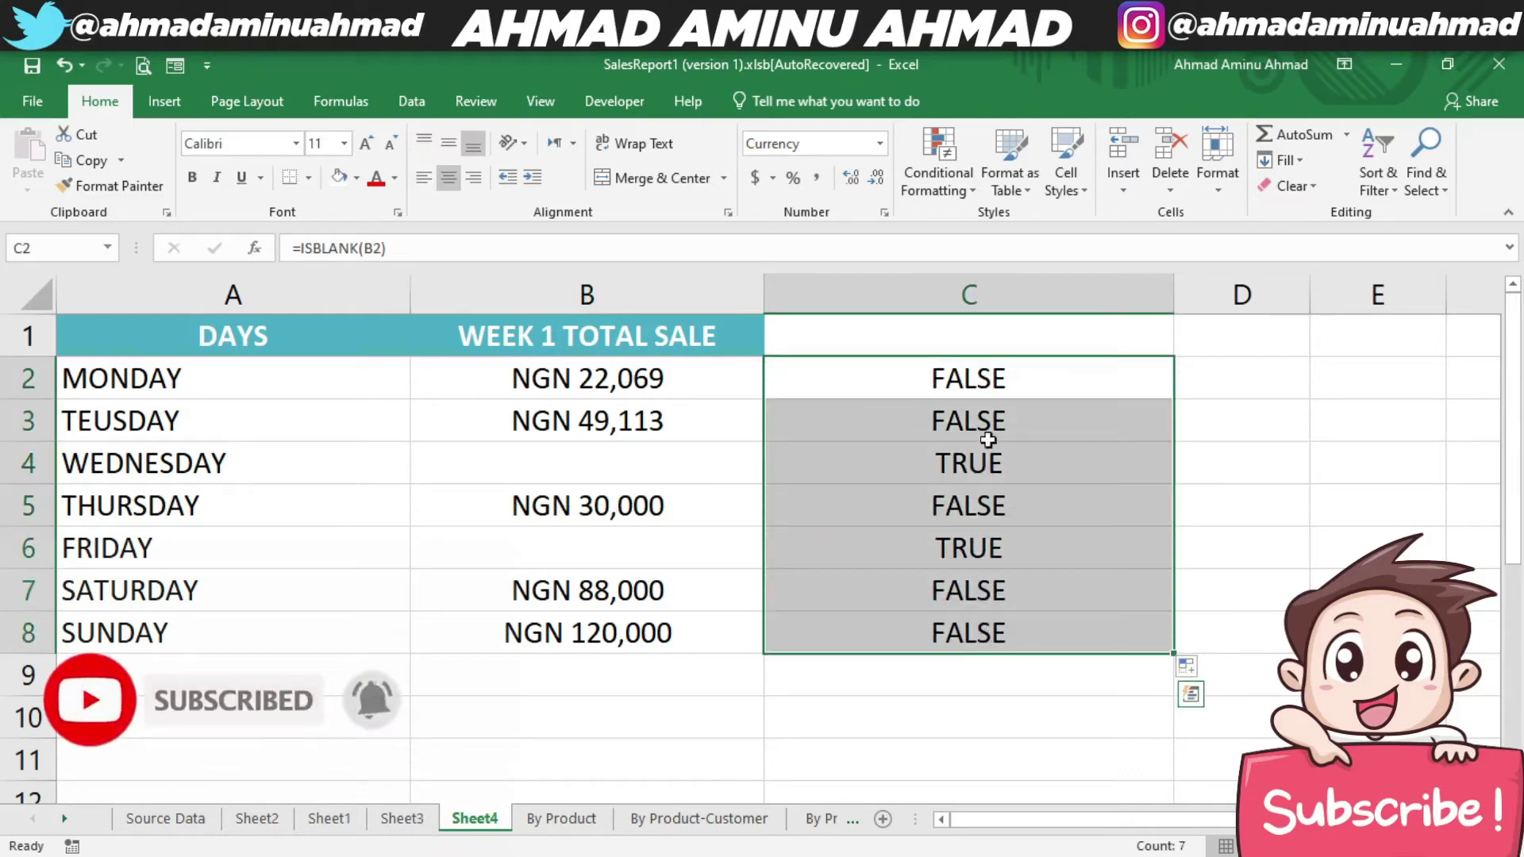
{"action": "left_click_drag", "start_coordinate": [987, 635], "coordinate": [918, 377]}
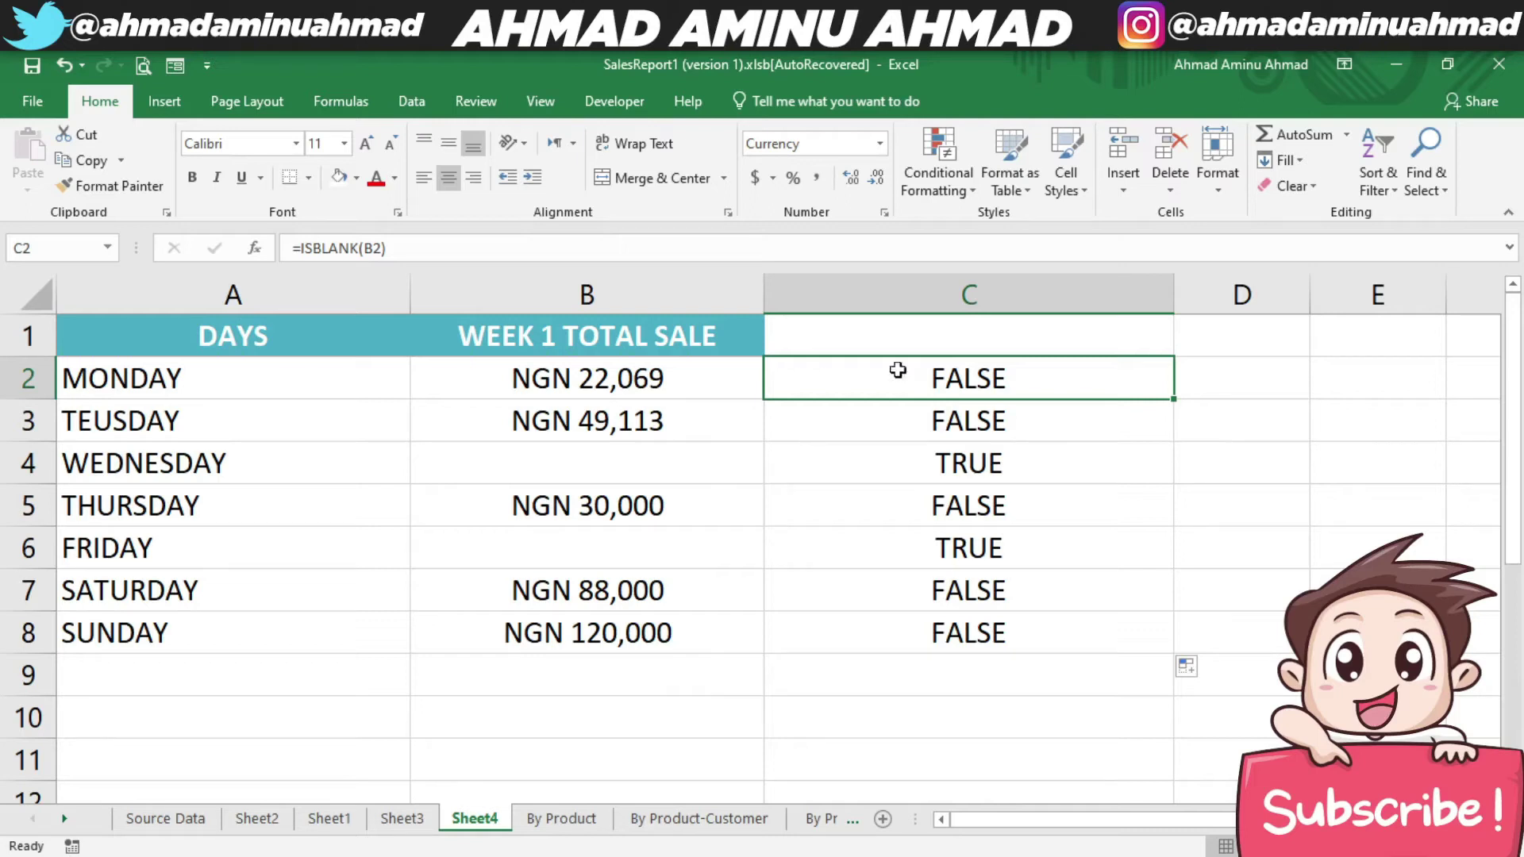
- Insert IF( before ISBLANK(B2) in C2's formula and add a comma after it
{"action": "left_click", "coordinate": [295, 248]}
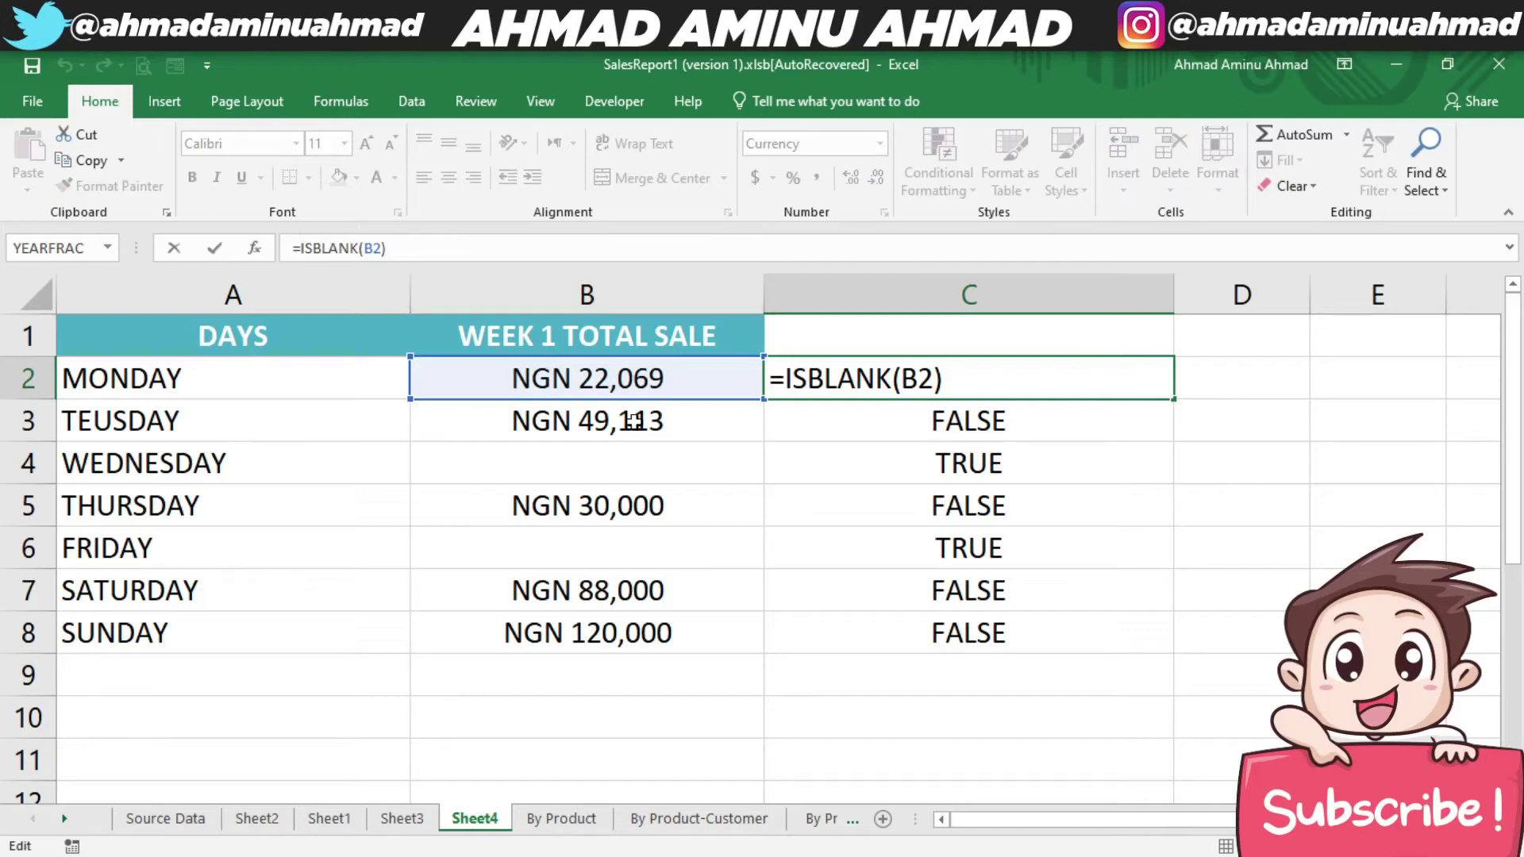
{"action": "type", "text": "IF("}
{"action": "left_click", "coordinate": [414, 248]}
{"action": "type", "text": ","}
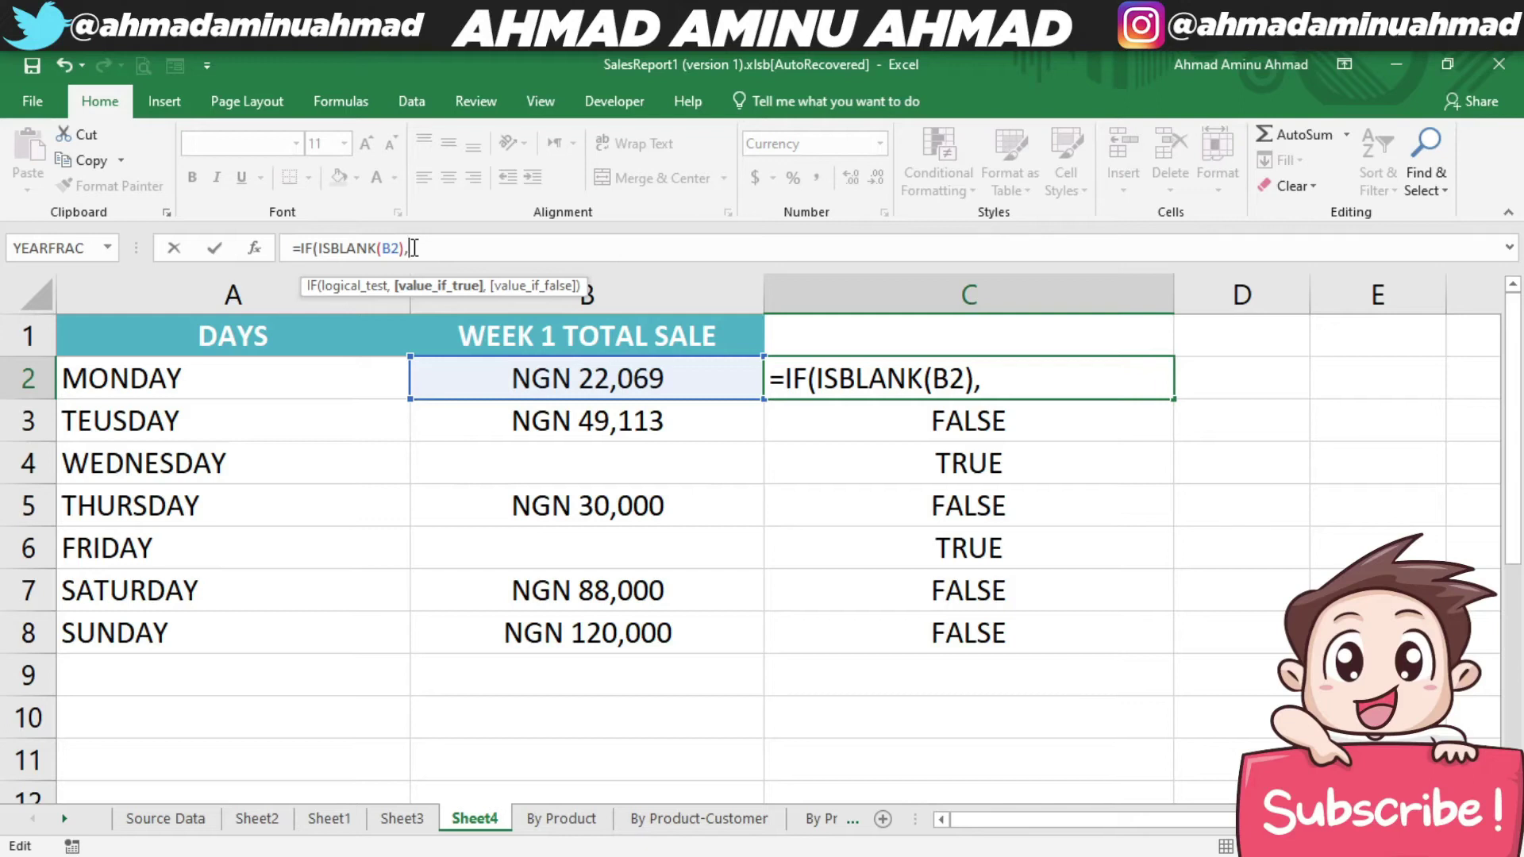
- Type the uppercase "HOLIDAY" true value and begin the "OPE" false value
{"action": "type", "text": "\"HOLIDAY"}
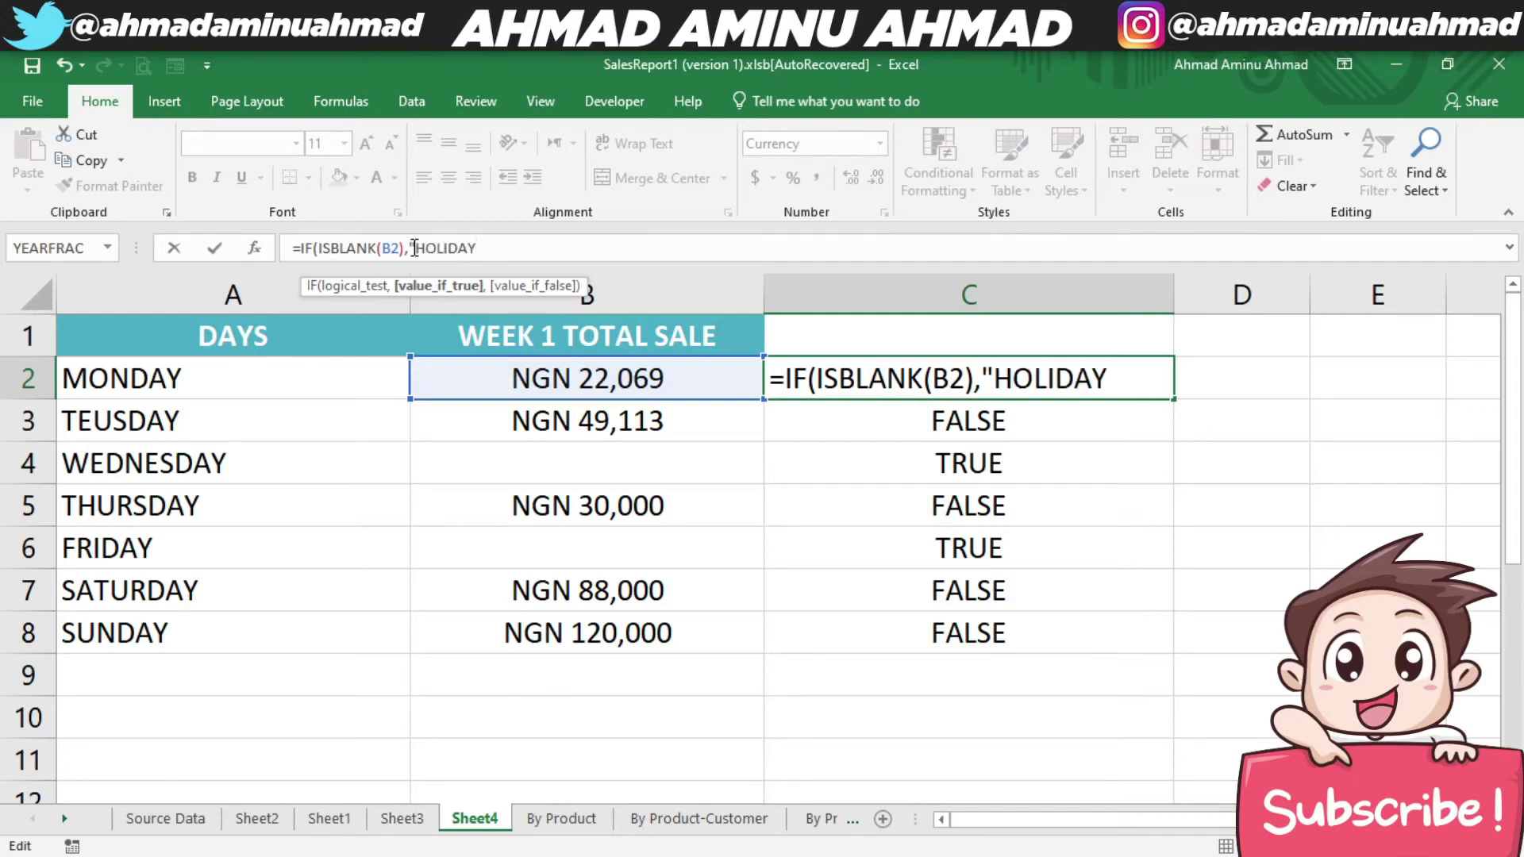
{"action": "type", "text": "\","}
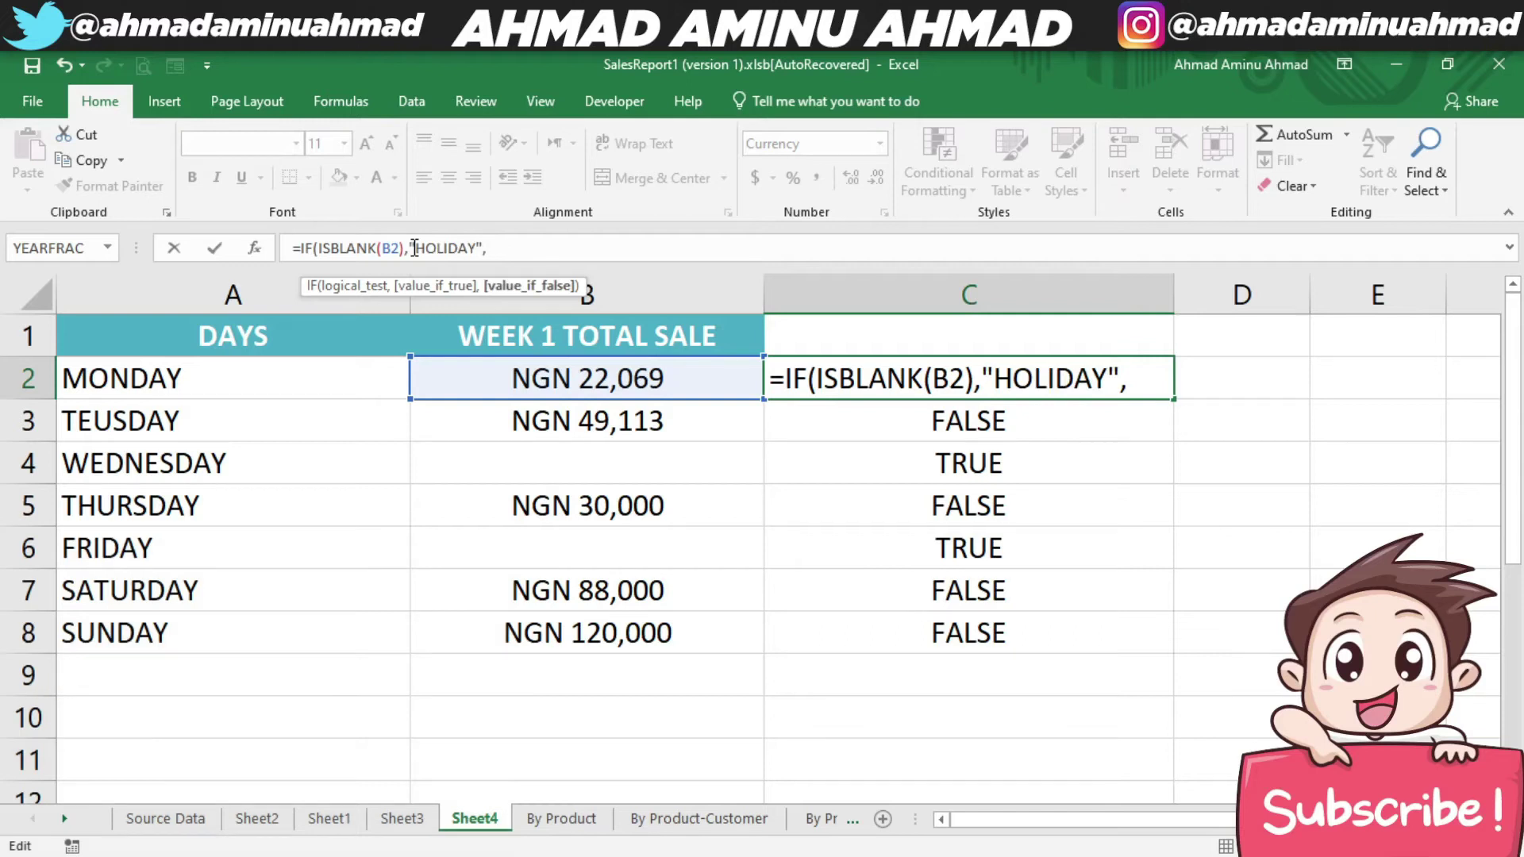
{"action": "type", "text": "\""}
{"action": "type", "text": "O"}
{"action": "type", "text": "PE"}
- Replace the partial second value with "OPEN" and close the IF bracket
{"action": "key", "text": "BackSpace"}
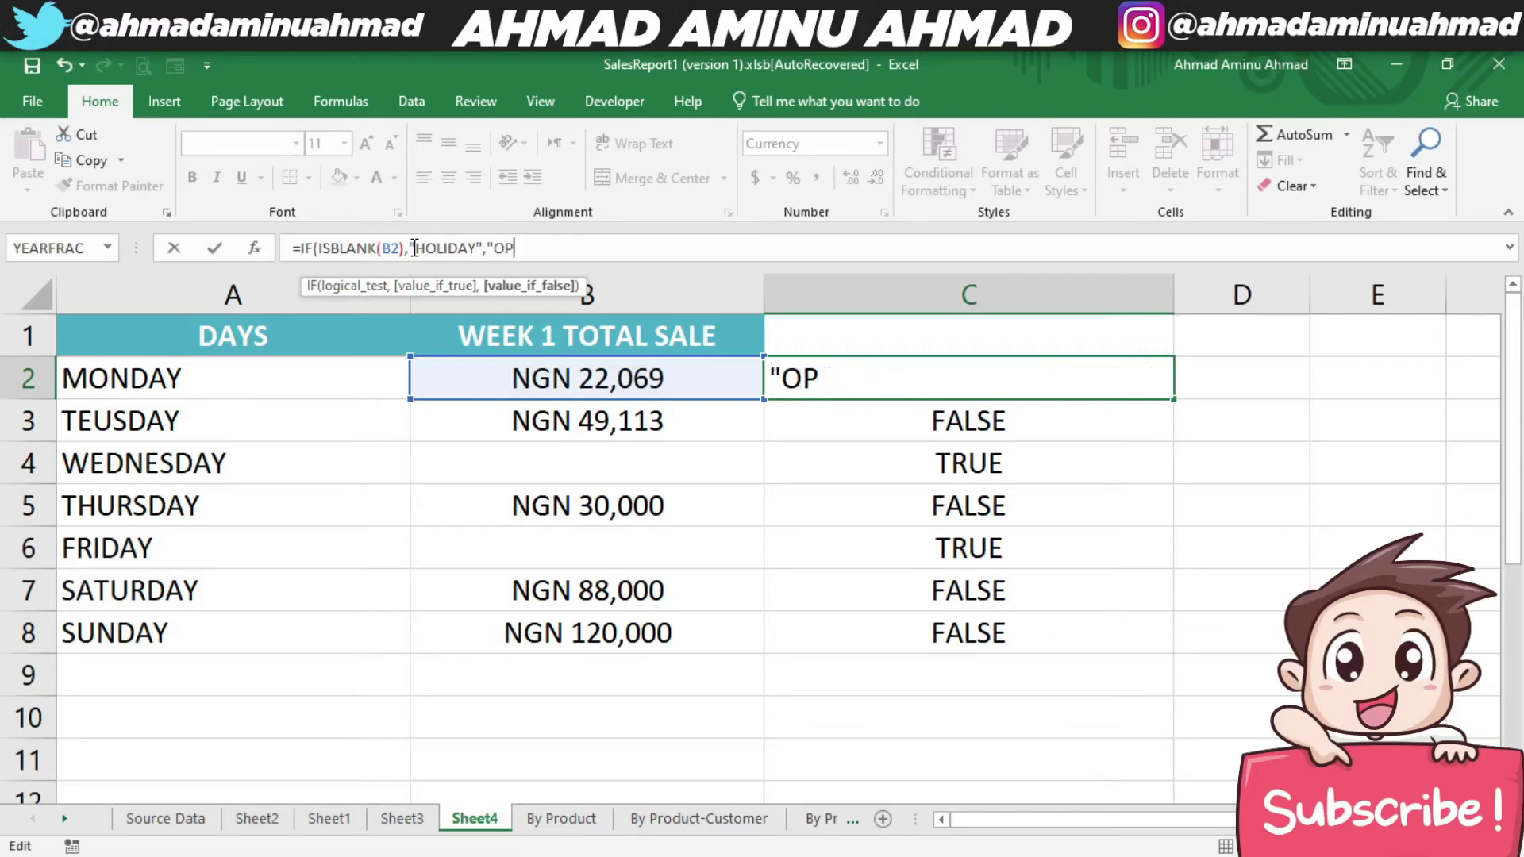
{"action": "key", "text": "BackSpace"}
{"action": "key", "text": "BackSpace"}
{"action": "type", "text": "WORKING"}
{"action": "key", "text": "BackSpace"}
{"action": "key", "text": "BackSpace"}
{"action": "key", "text": "BackSpace"}
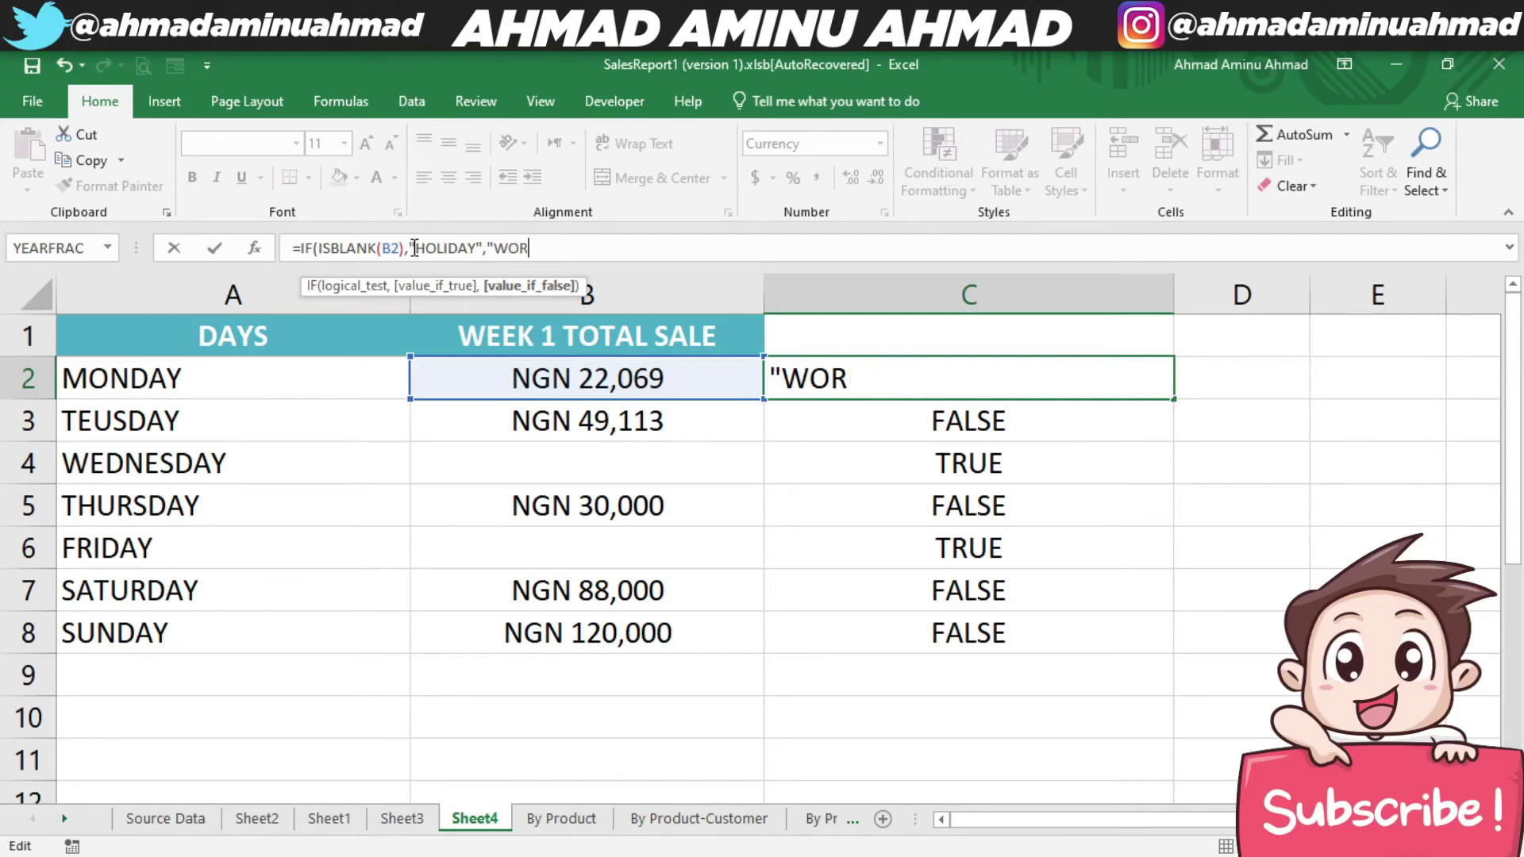
{"action": "key", "text": "BackSpace"}
{"action": "key", "text": "BackSpace"}
{"action": "key", "text": "BackSpace"}
{"action": "type", "text": "OPEN\""}
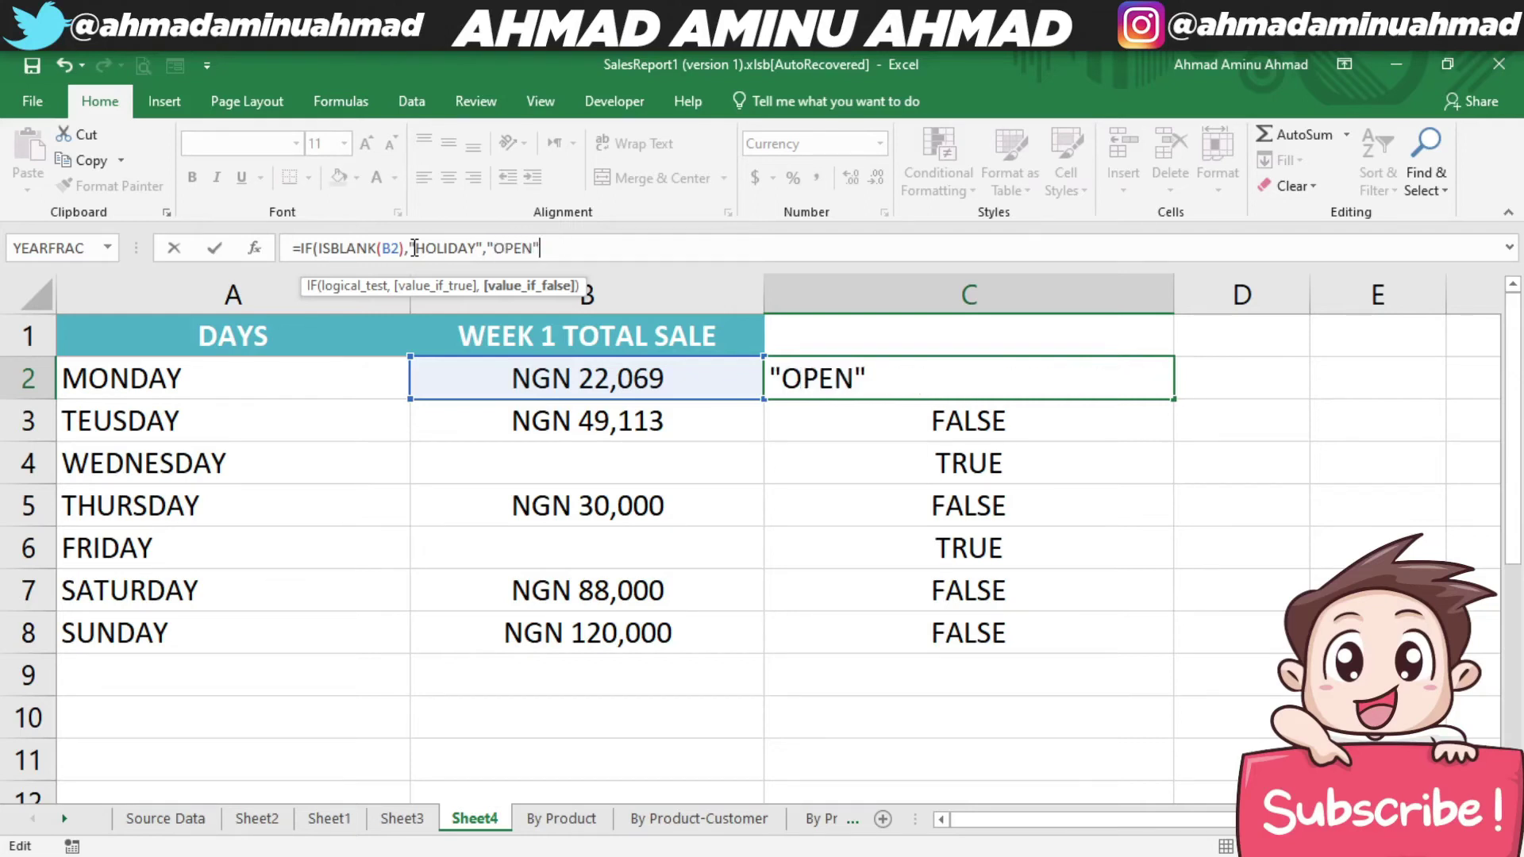
{"action": "type", "text": ")"}
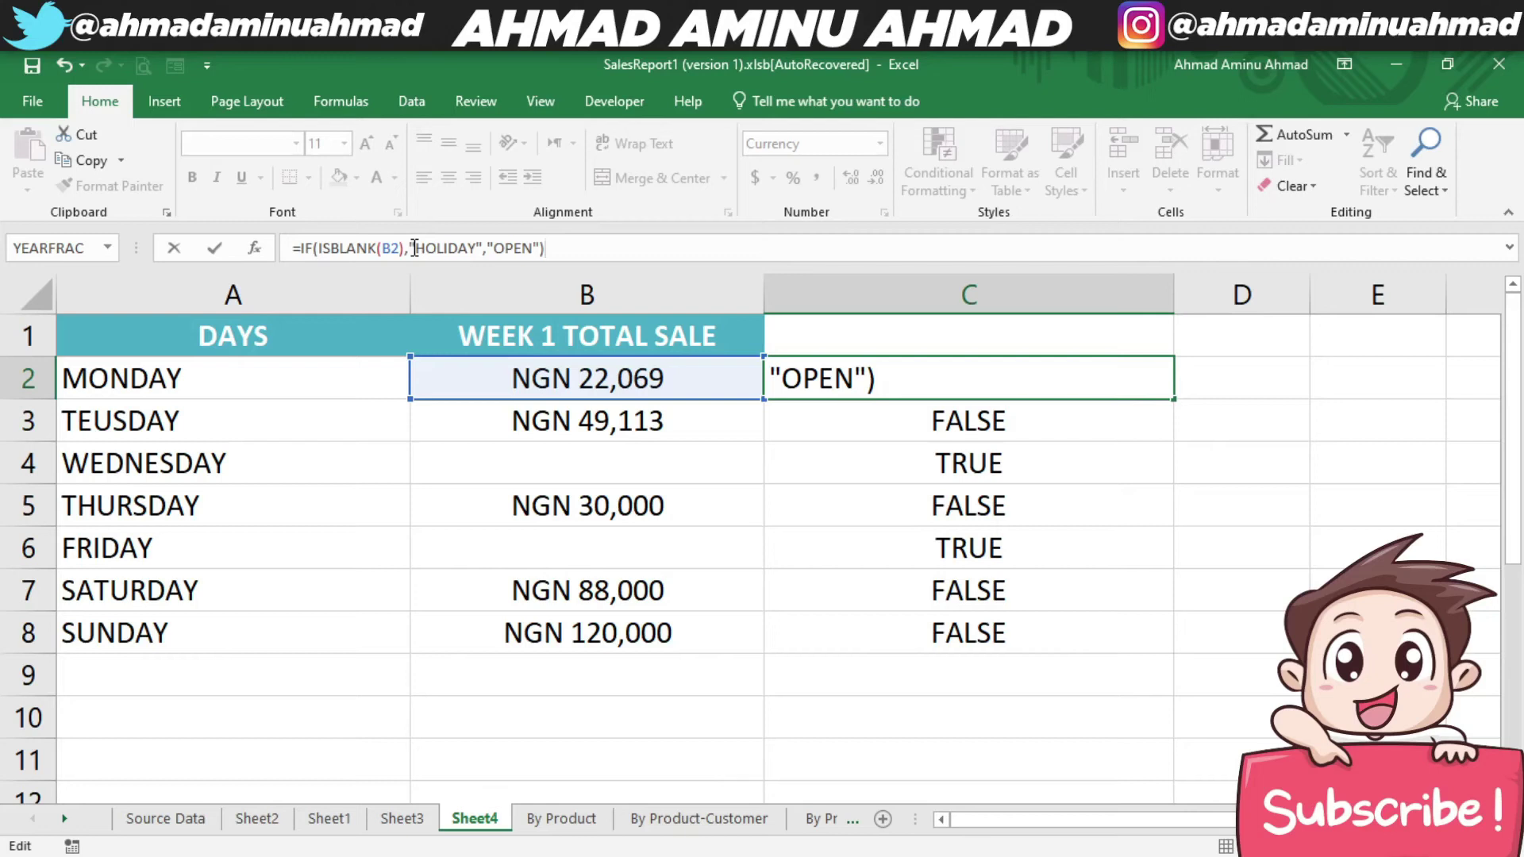
- Review the HOLIDAY and OPEN arguments, then commit the formula with Ctrl+Enter so C2 shows OPEN
{"action": "left_click", "coordinate": [413, 249]}
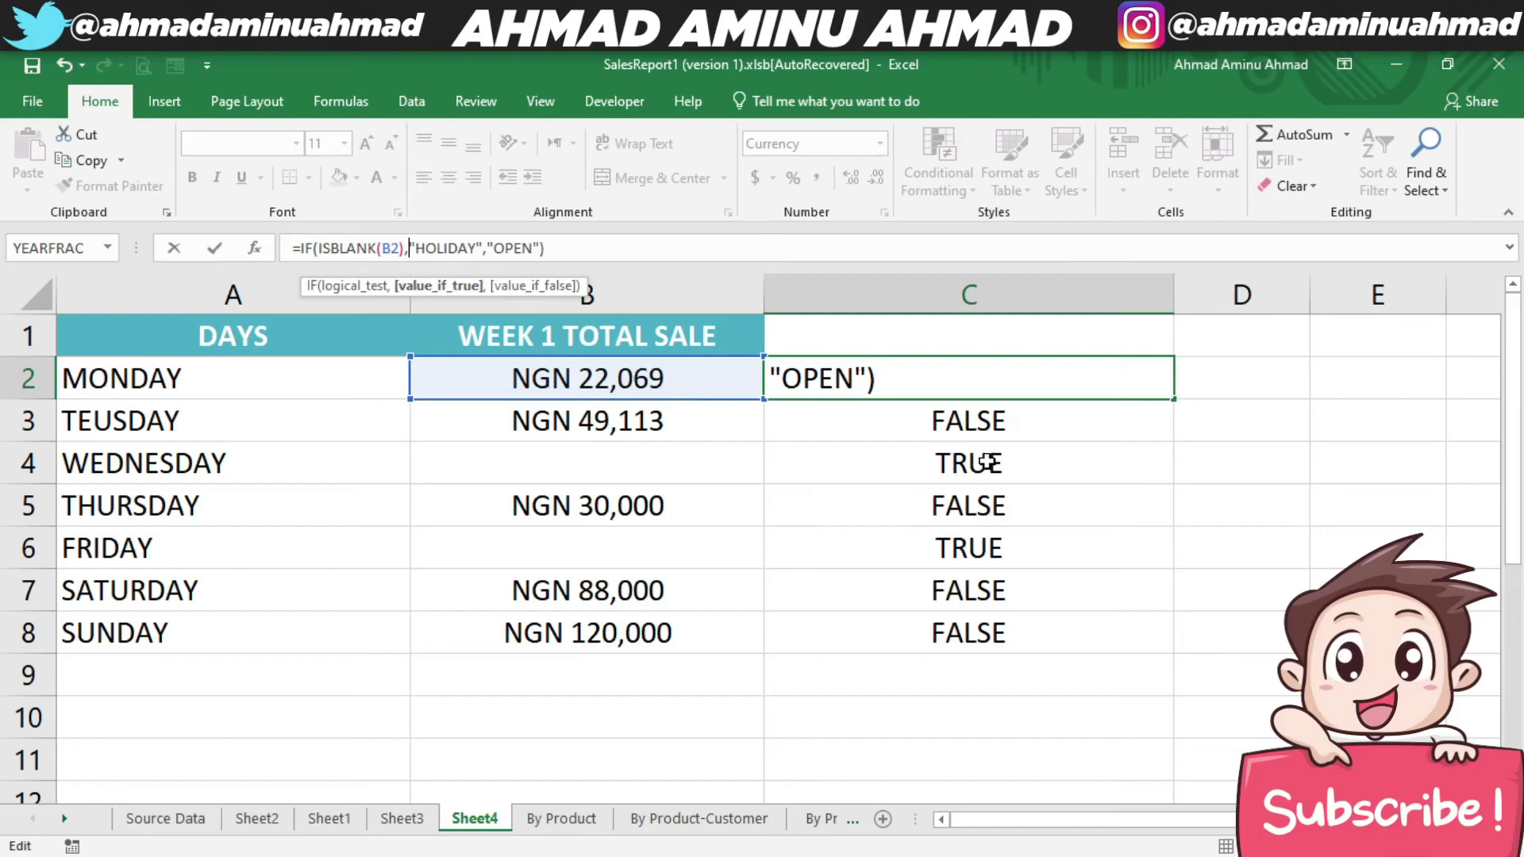
{"action": "key", "text": "Right"}
{"action": "key", "text": "Right"}
{"action": "key", "text": "Right"}
{"action": "key", "text": "Right"}
{"action": "key", "text": "Right"}
{"action": "key", "text": "Right"}
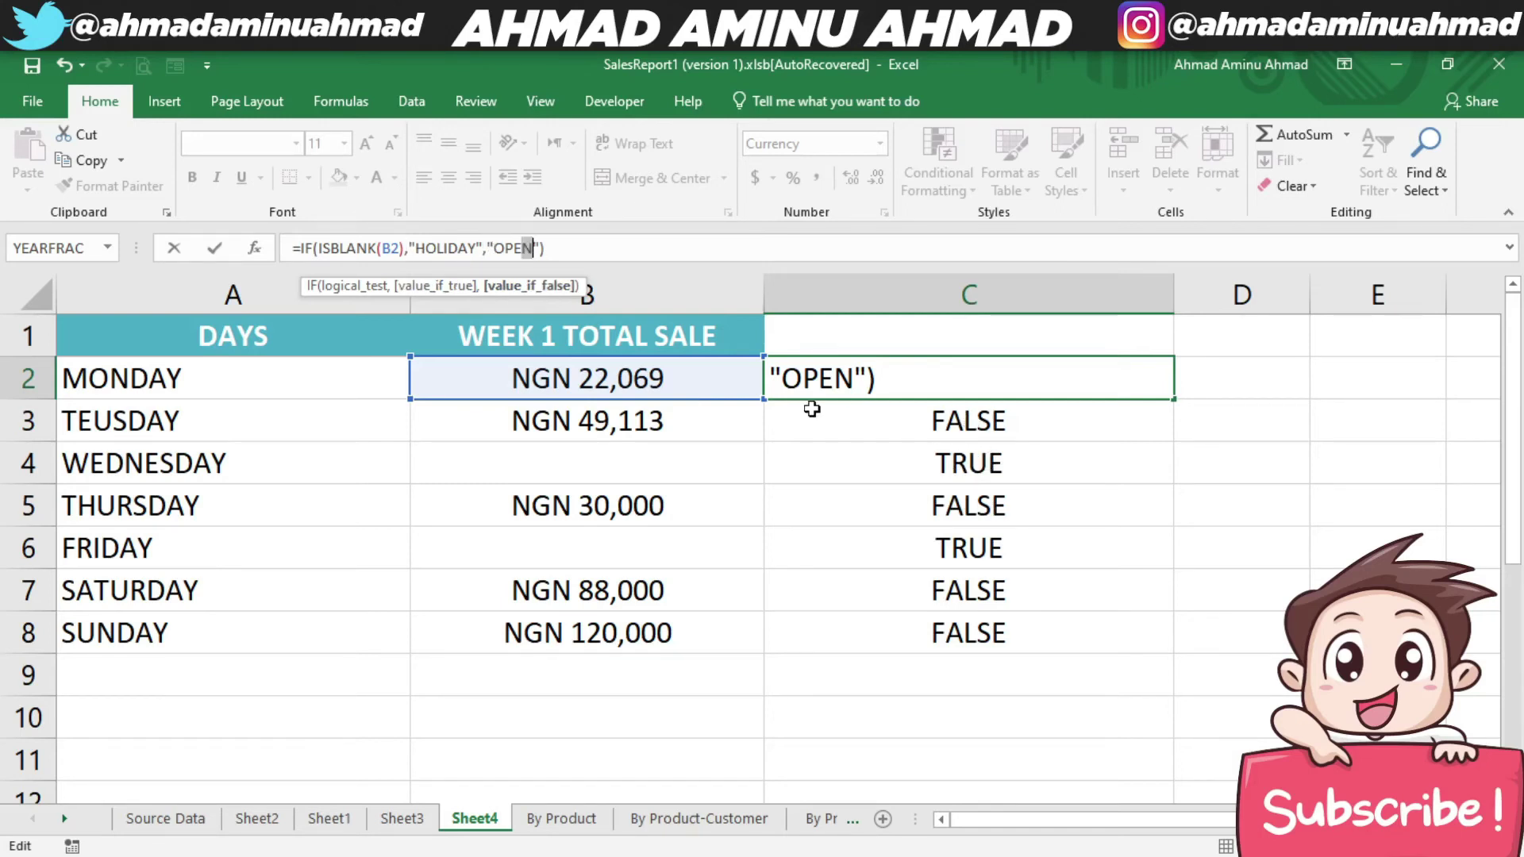
{"action": "key", "text": "Right"}
{"action": "key", "text": "ctrl+Return"}
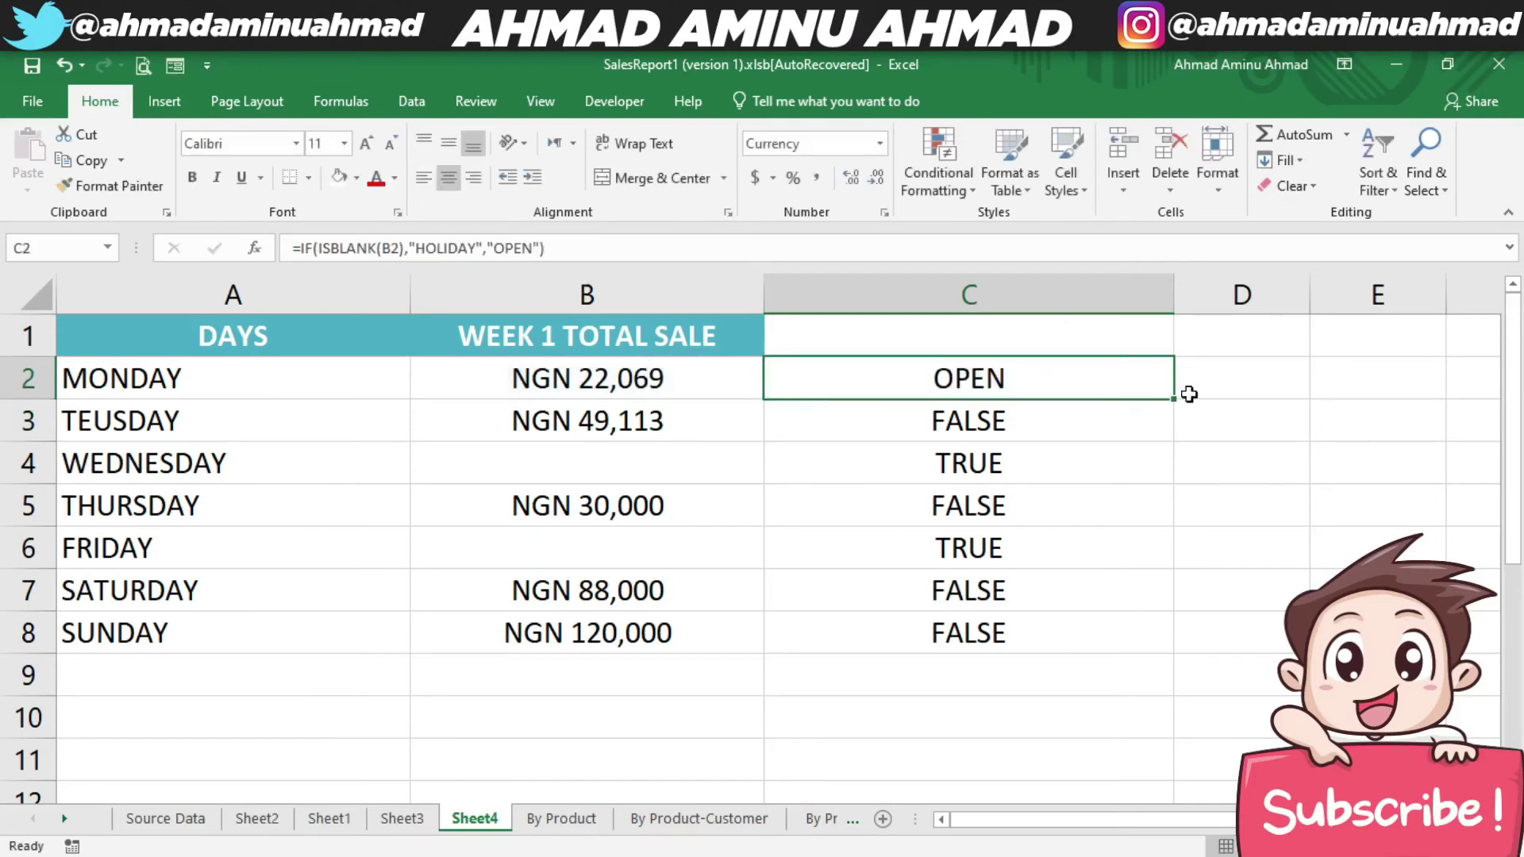
- Fill the IF formula down to C8 and confirm Wednesday and Friday read HOLIDAY
{"action": "left_click_drag", "start_coordinate": [1173, 398], "coordinate": [1122, 640]}
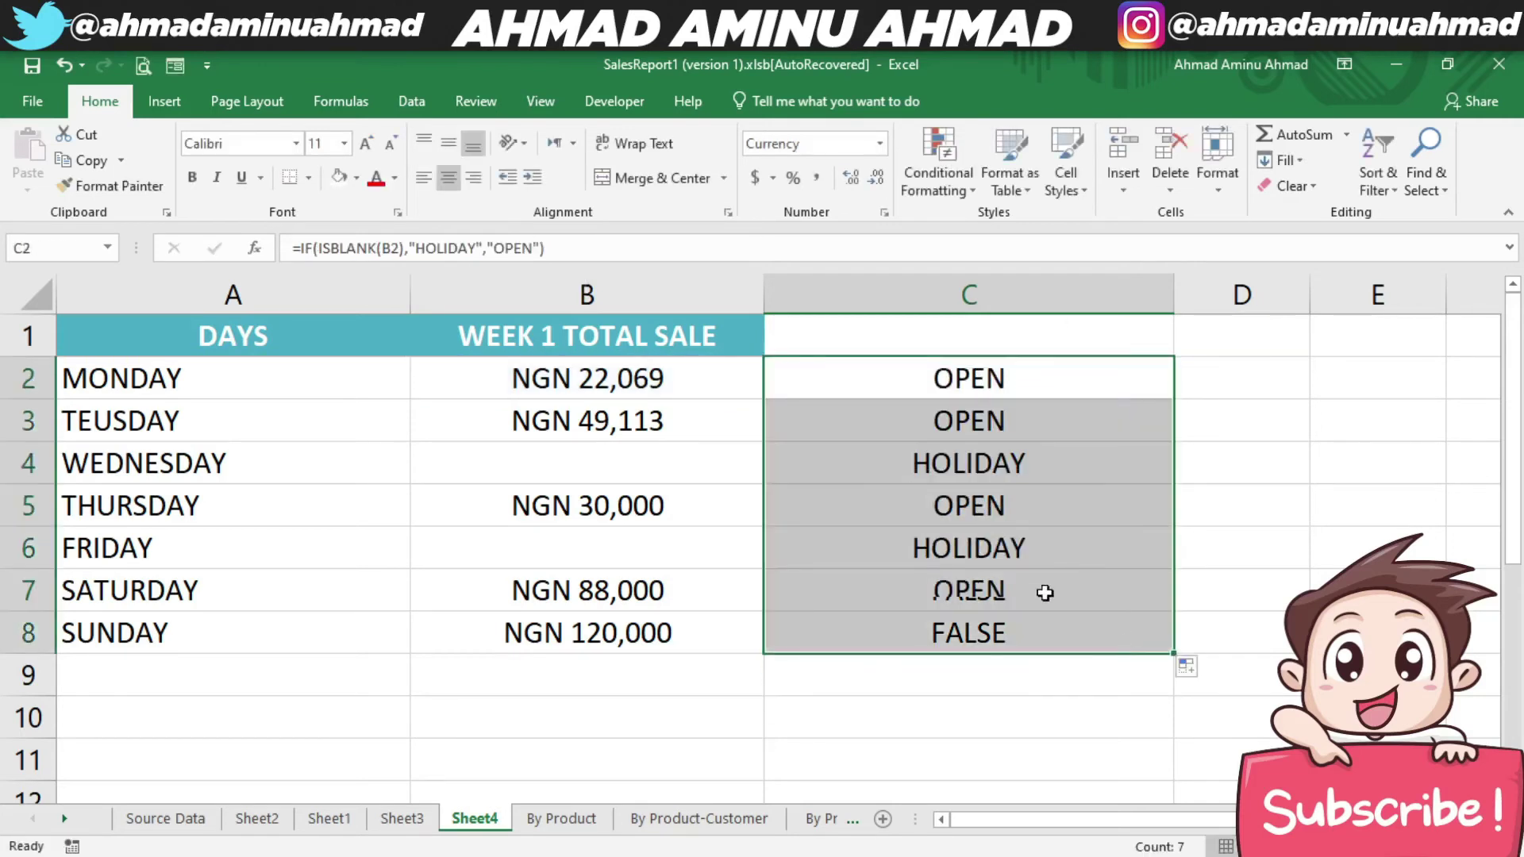
{"action": "left_click", "coordinate": [631, 461]}
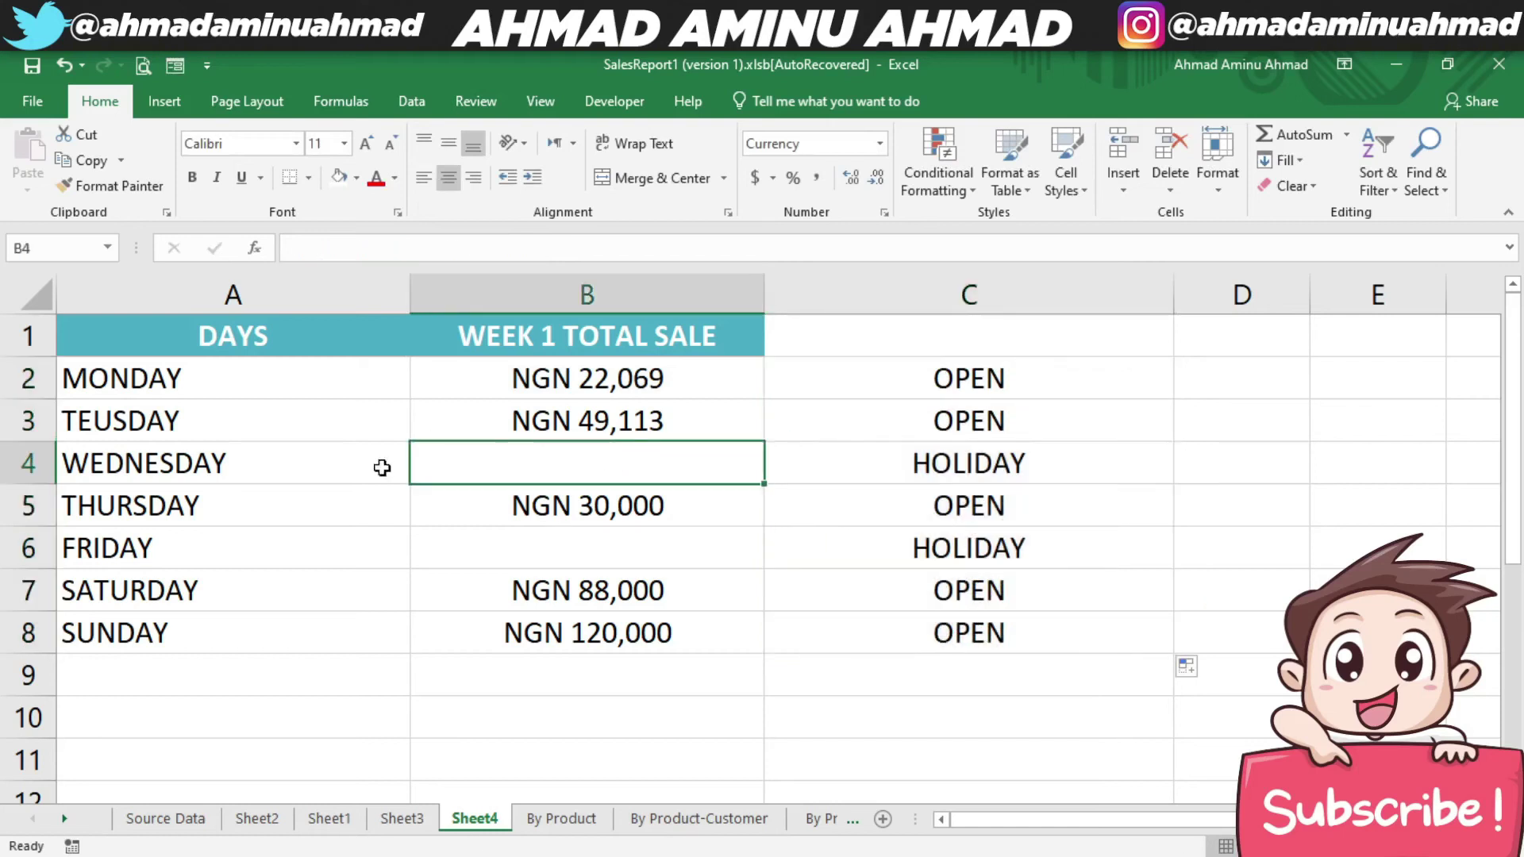
{"action": "left_click", "coordinate": [1032, 456]}
{"action": "left_click", "coordinate": [565, 555]}
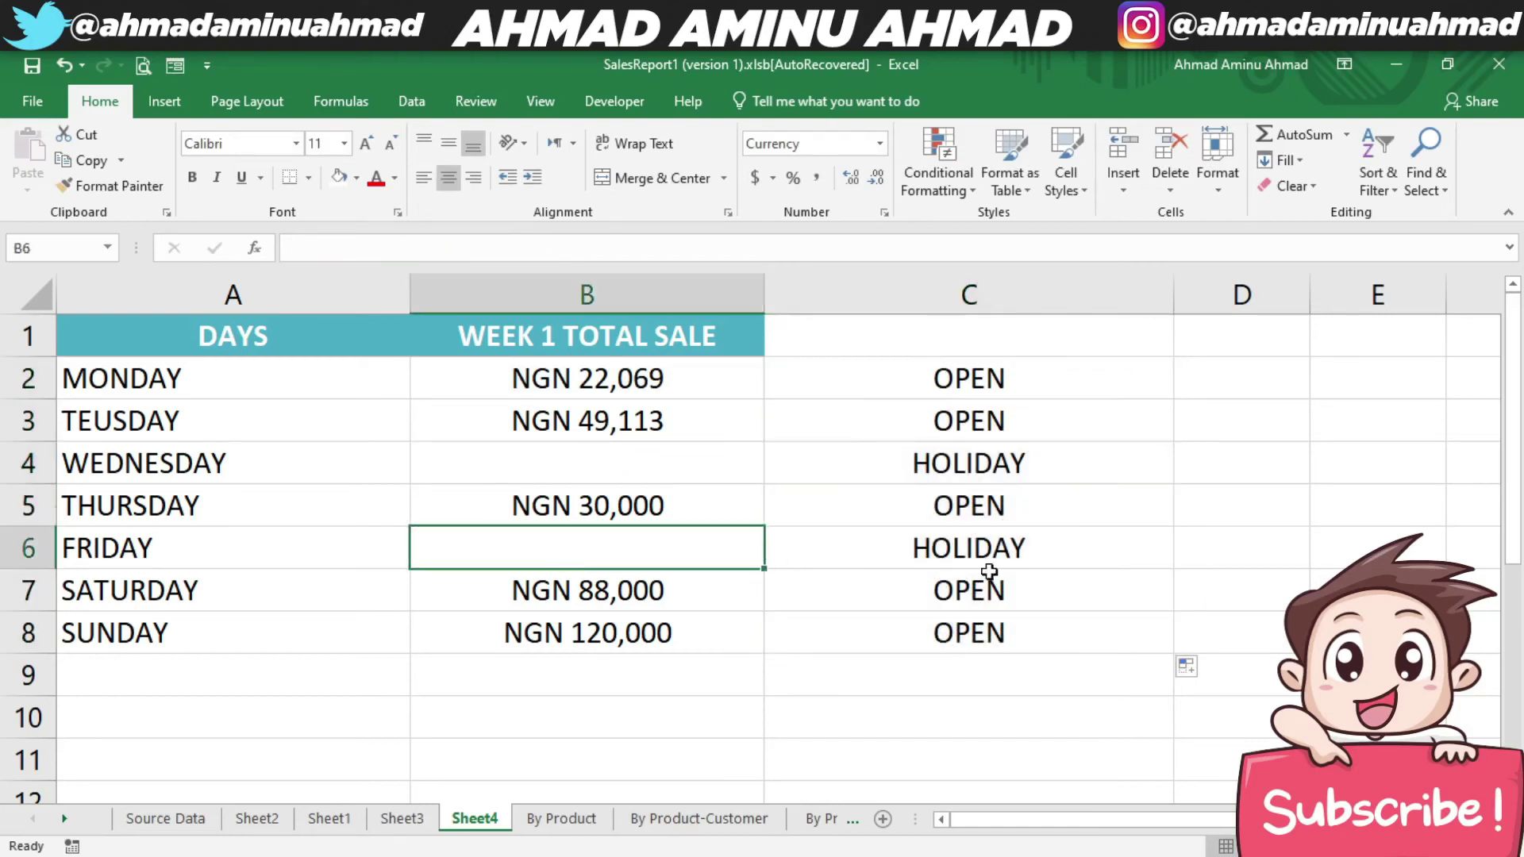
{"action": "left_click", "coordinate": [926, 564]}
- Verify Thursday, Saturday and Sunday show OPEN, then recheck Friday's HOLIDAY result
{"action": "left_click", "coordinate": [640, 499]}
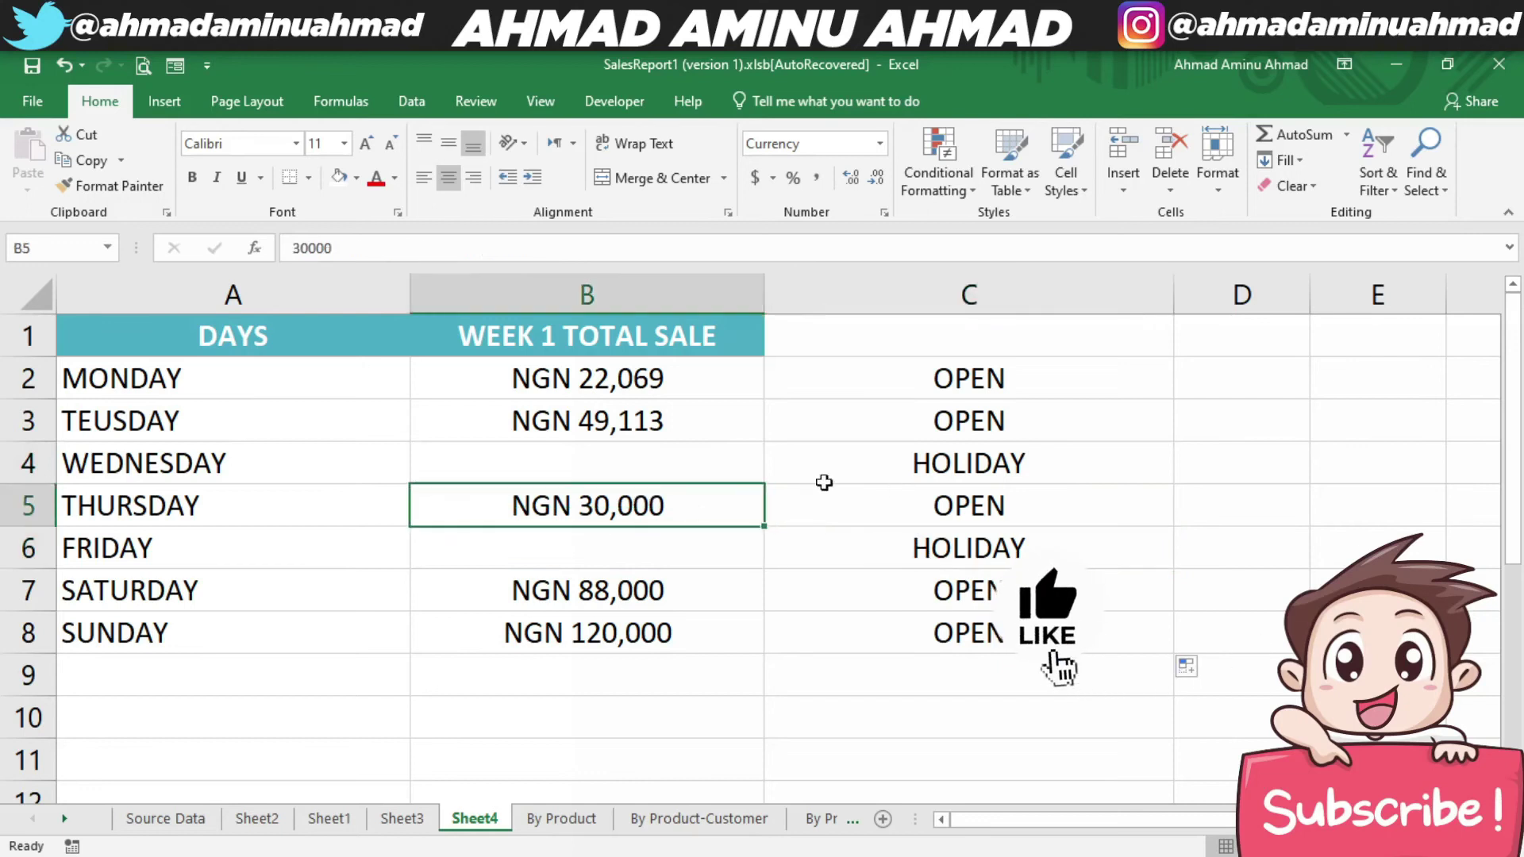
{"action": "left_click", "coordinate": [984, 508]}
{"action": "left_click", "coordinate": [670, 623]}
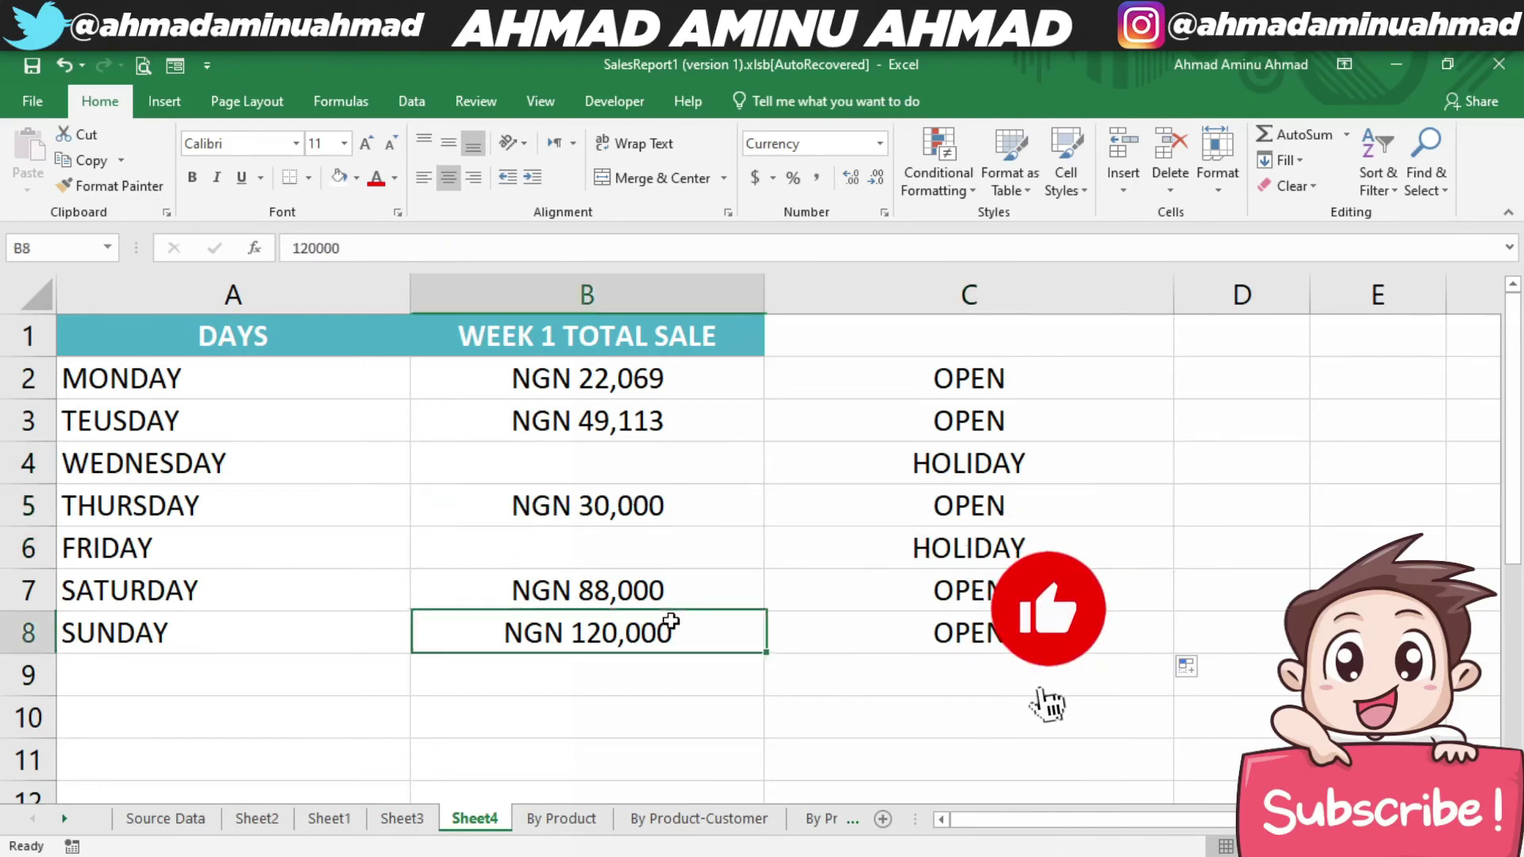
{"action": "left_click", "coordinate": [966, 591]}
{"action": "left_click", "coordinate": [584, 604]}
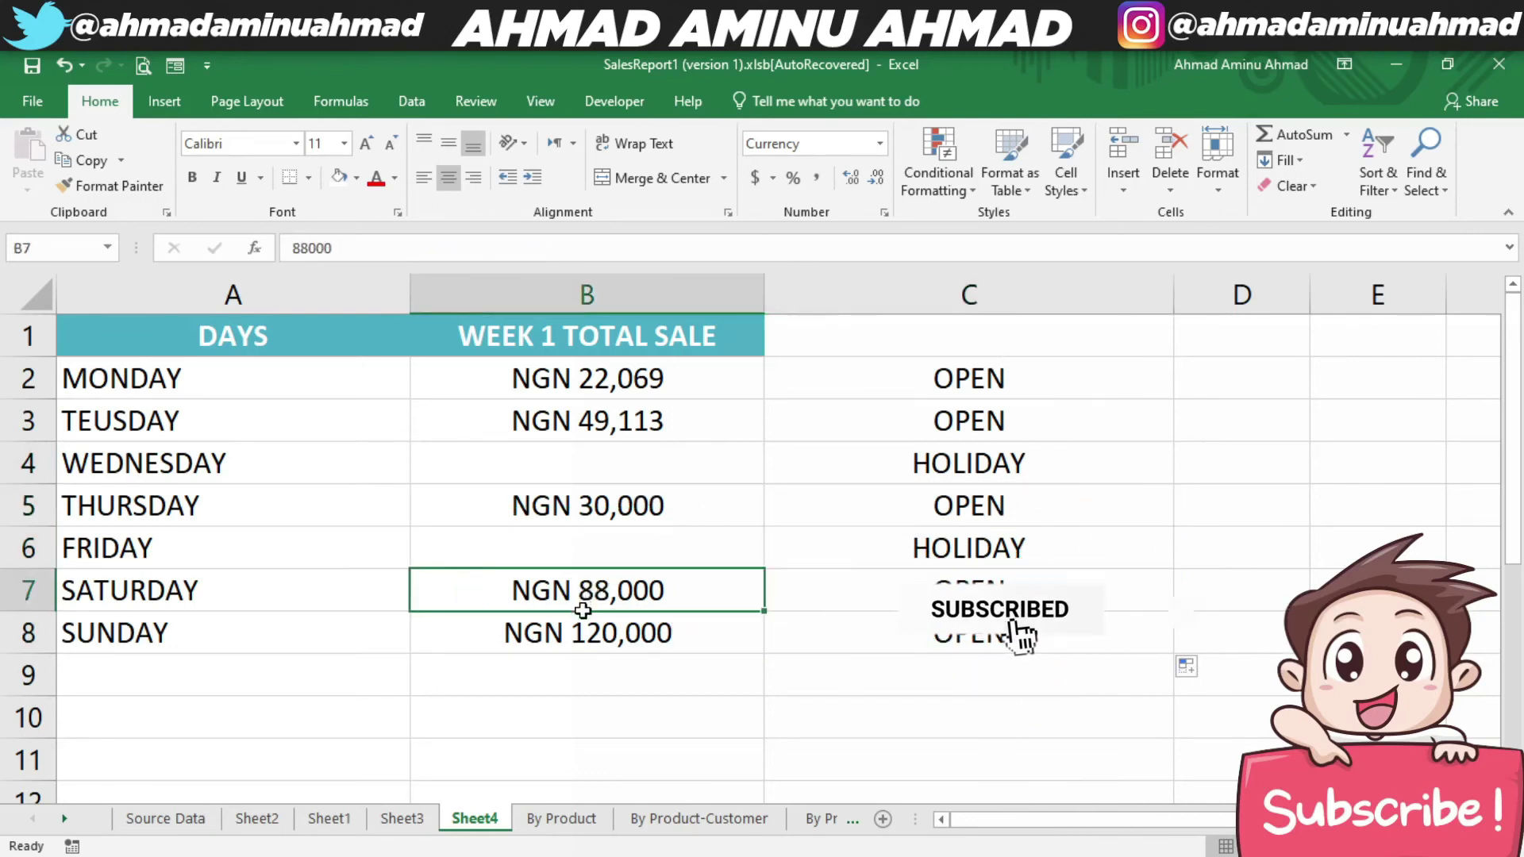
{"action": "left_click_drag", "start_coordinate": [583, 611], "coordinate": [586, 627]}
{"action": "left_click", "coordinate": [818, 606]}
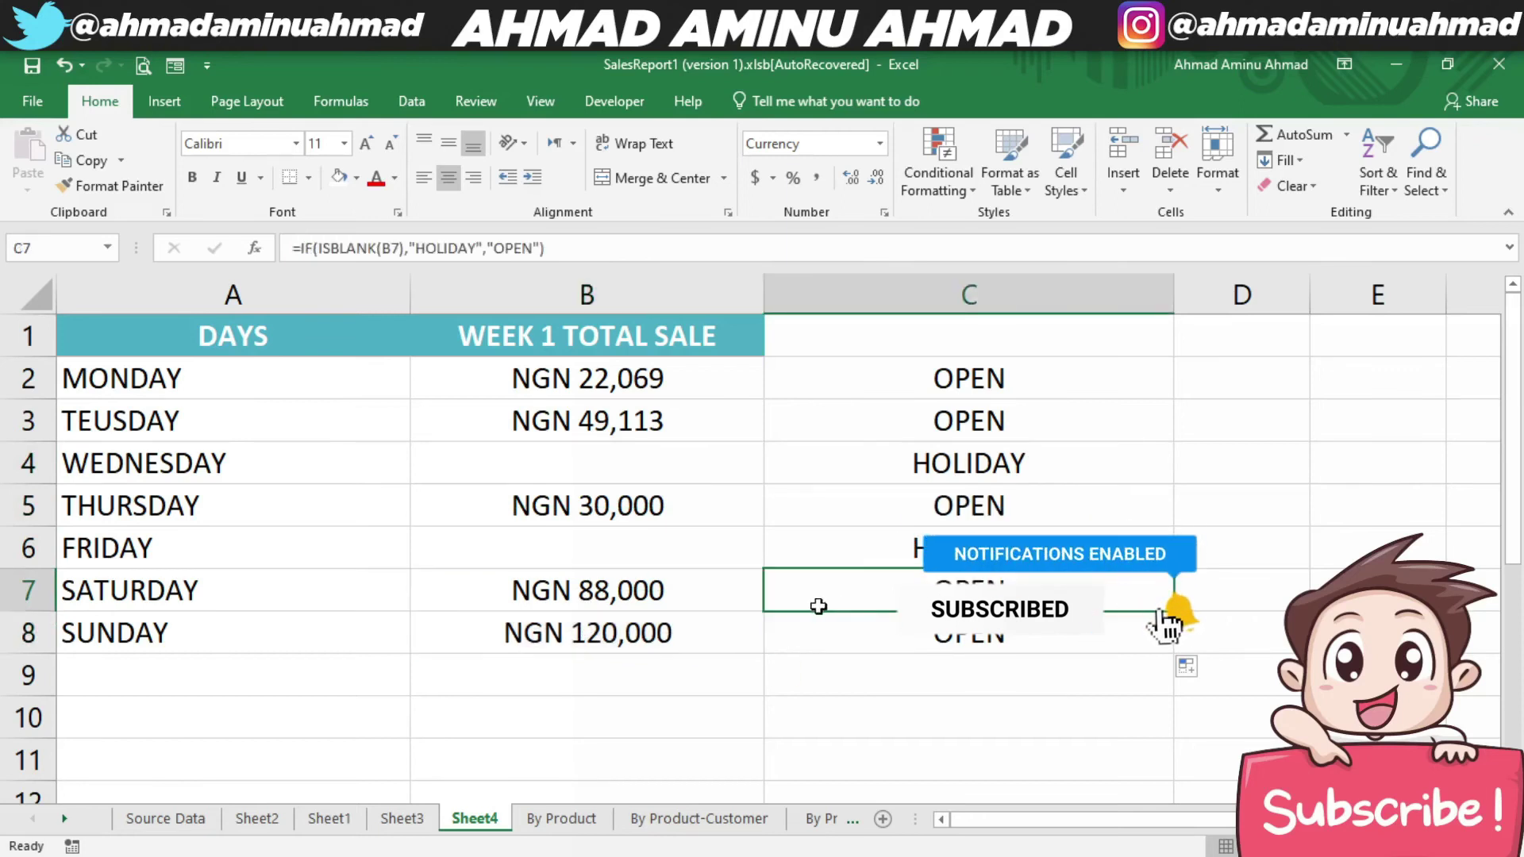
{"action": "left_click", "coordinate": [720, 557]}
{"action": "left_click", "coordinate": [997, 562]}
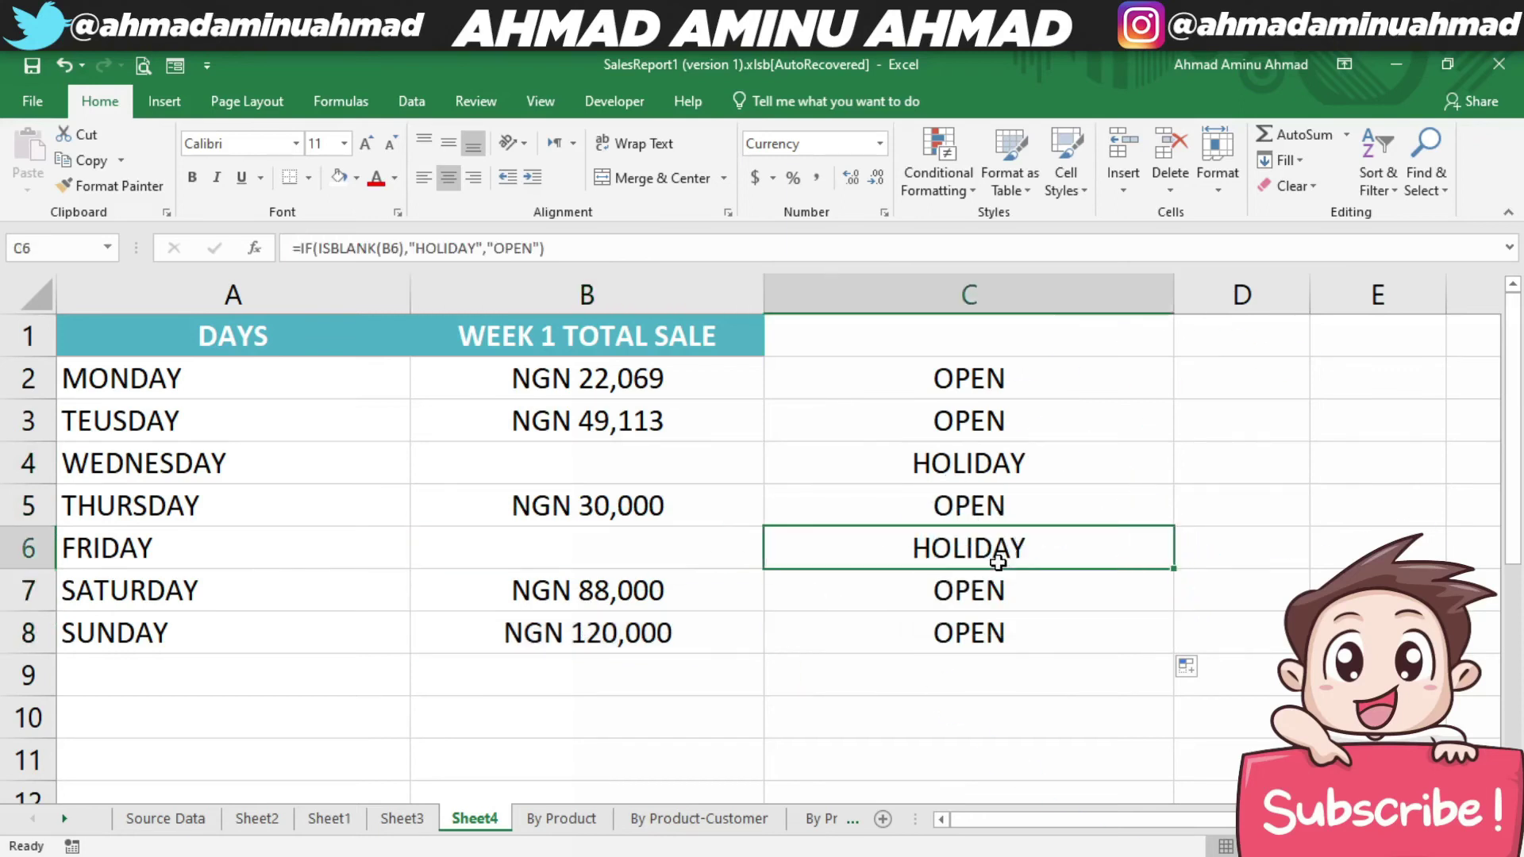